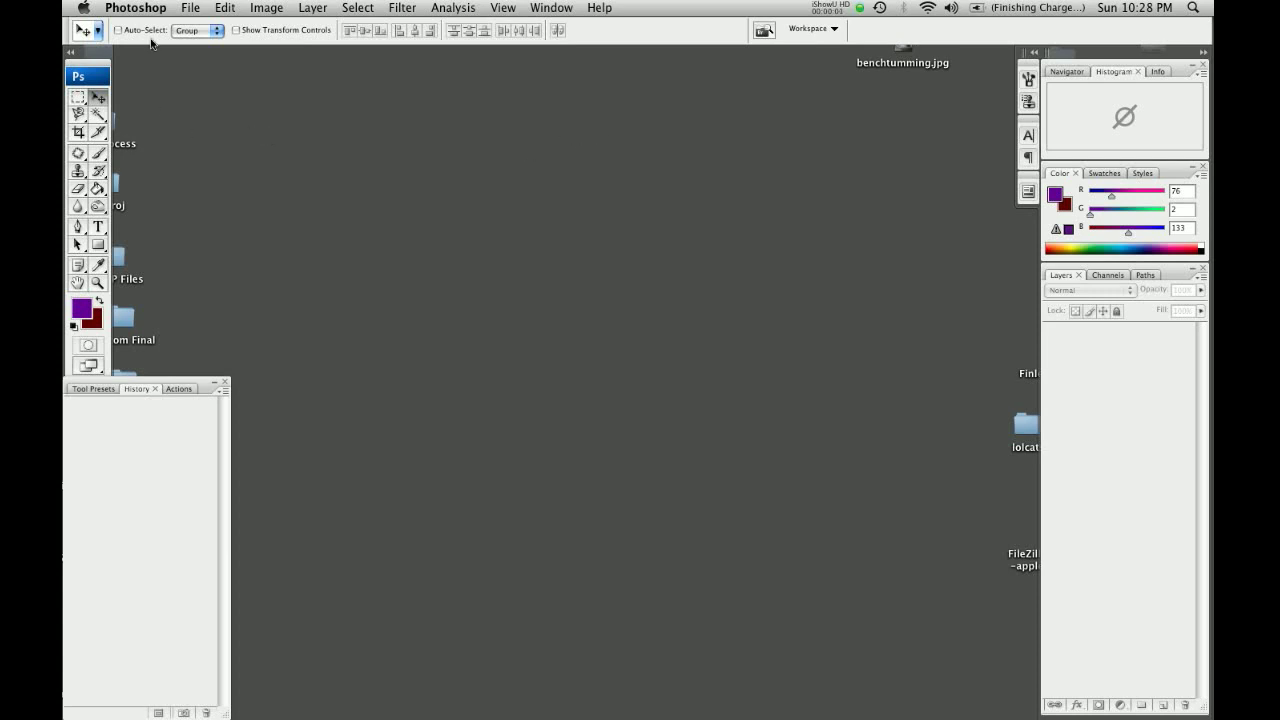
Step: Create a new document 1000 pixels wide by 800 pixels high
{"action": "left_click", "coordinate": [191, 9]}
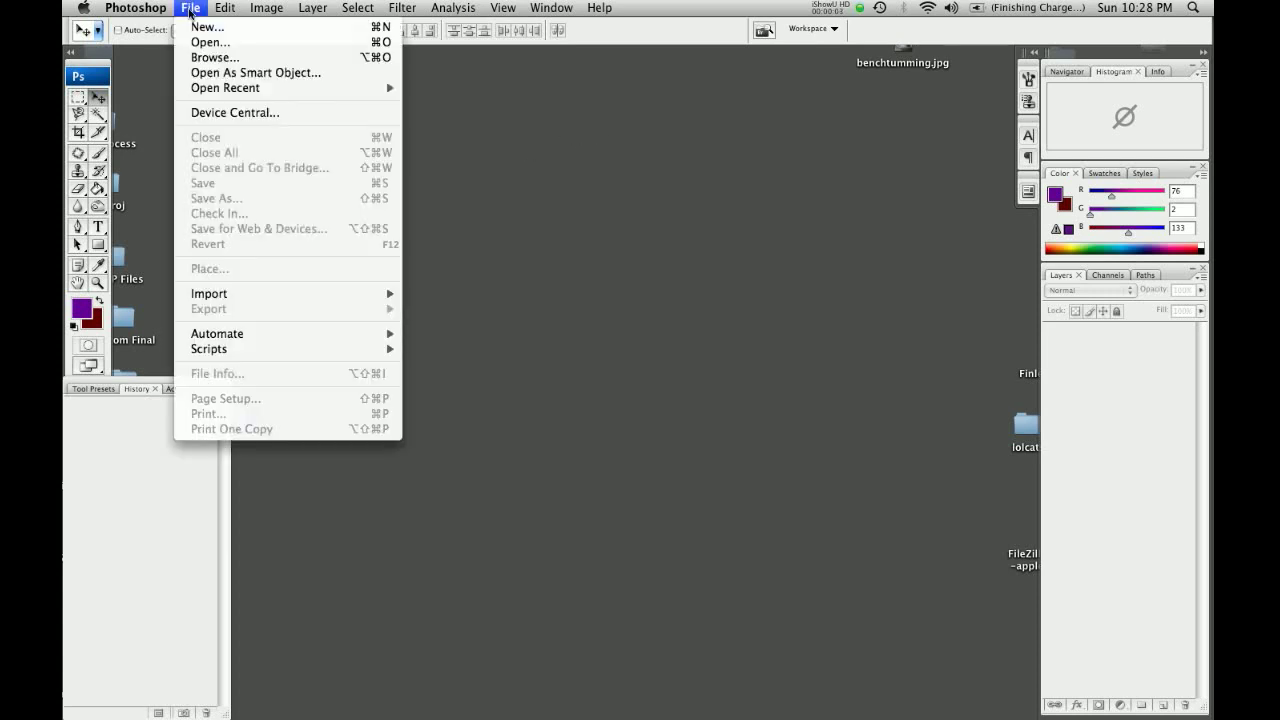
{"action": "left_click", "coordinate": [196, 28]}
{"action": "left_click_drag", "start_coordinate": [598, 98], "coordinate": [628, 130]}
{"action": "key", "text": "Tab"}
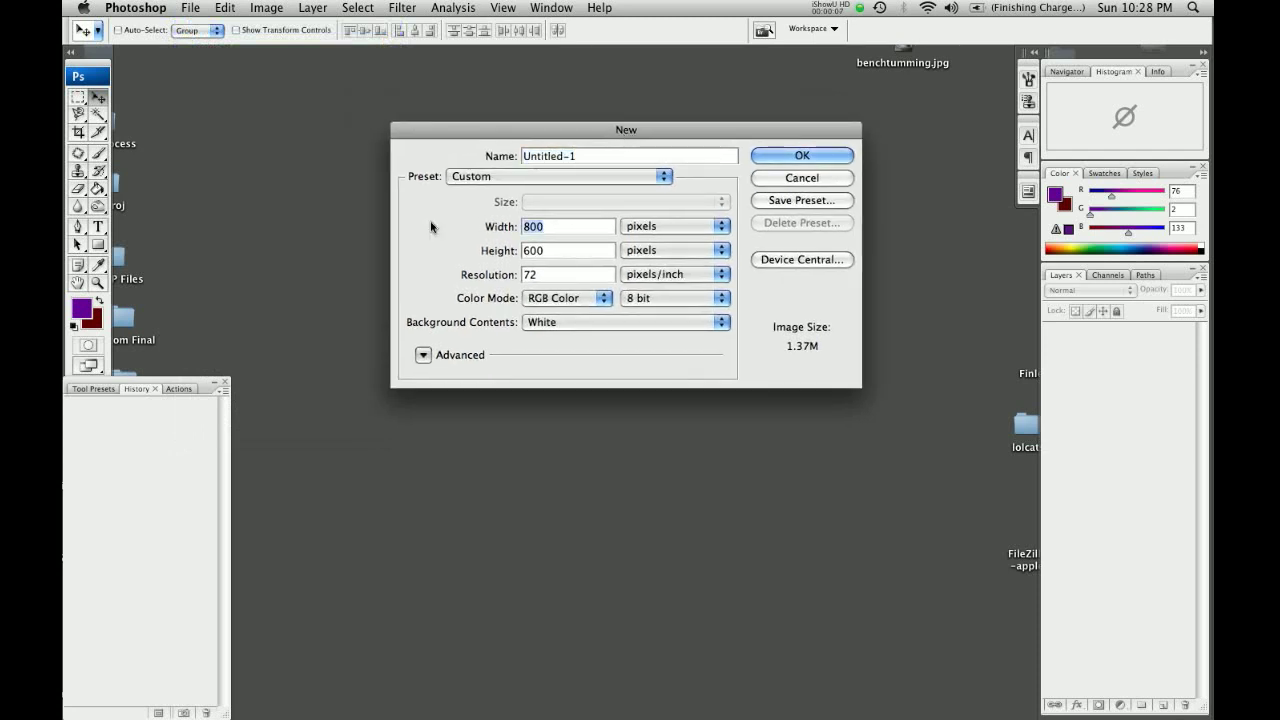
{"action": "type", "text": "1000"}
{"action": "key", "text": "Tab"}
{"action": "type", "text": "800"}
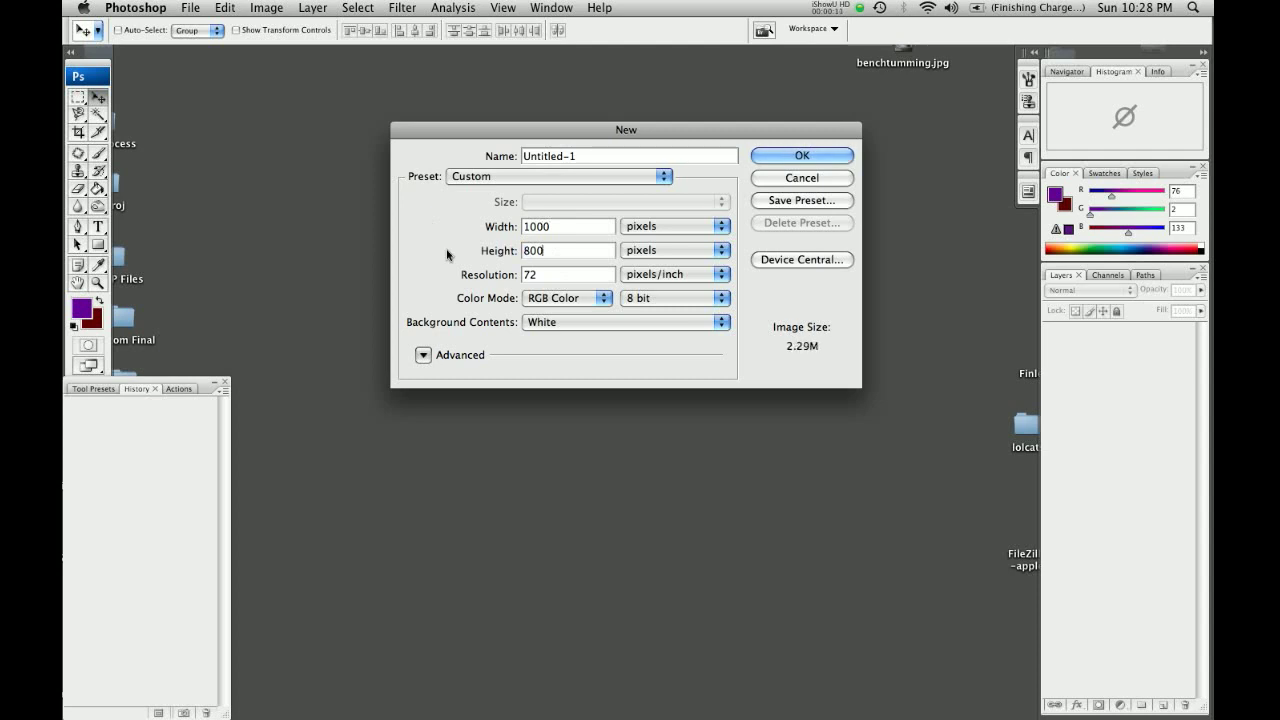
{"action": "key", "text": "Return"}
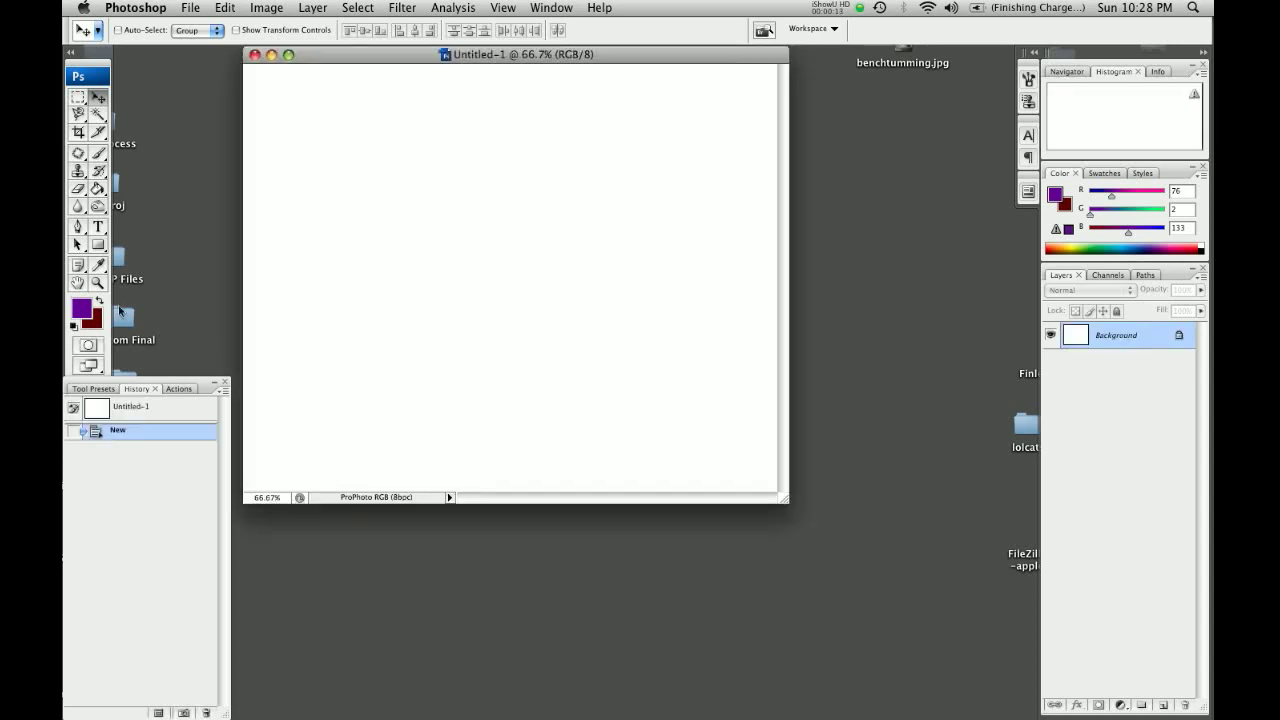
Step: View the document at 100% and enlarge and reposition its window
{"action": "left_click", "coordinate": [98, 283]}
{"action": "left_click", "coordinate": [599, 174]}
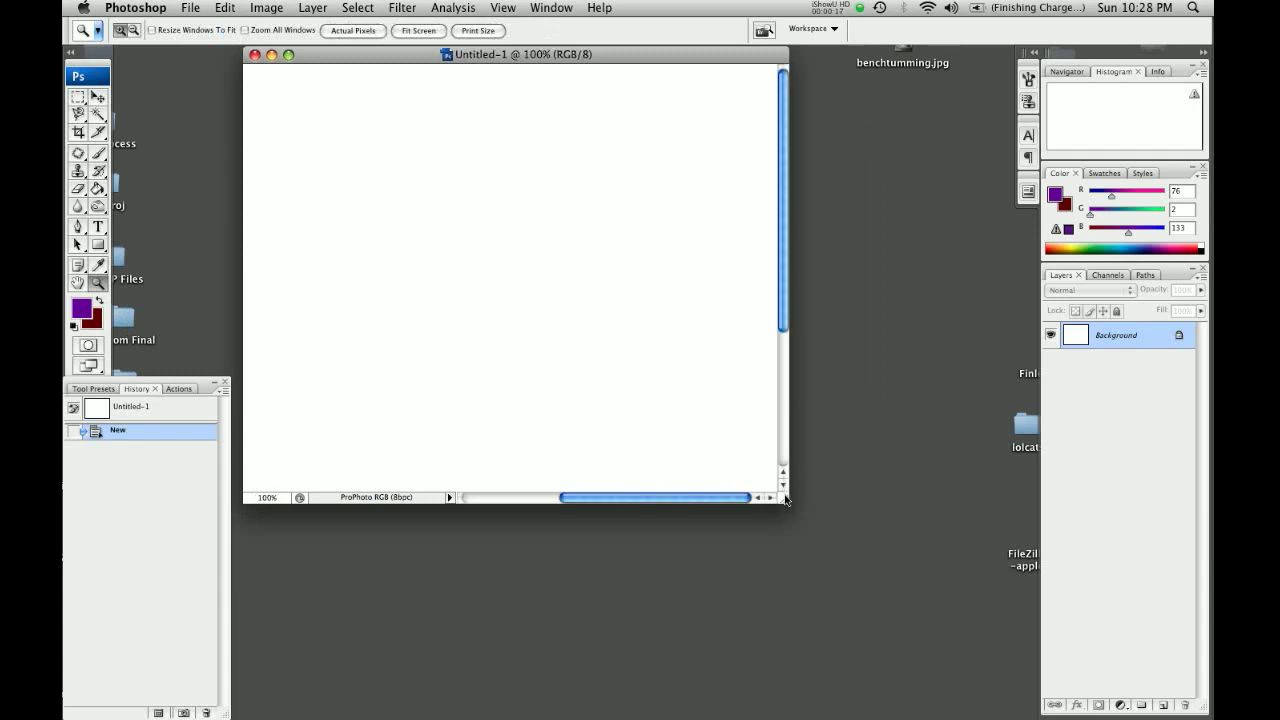
{"action": "left_click_drag", "start_coordinate": [785, 499], "coordinate": [1108, 686]}
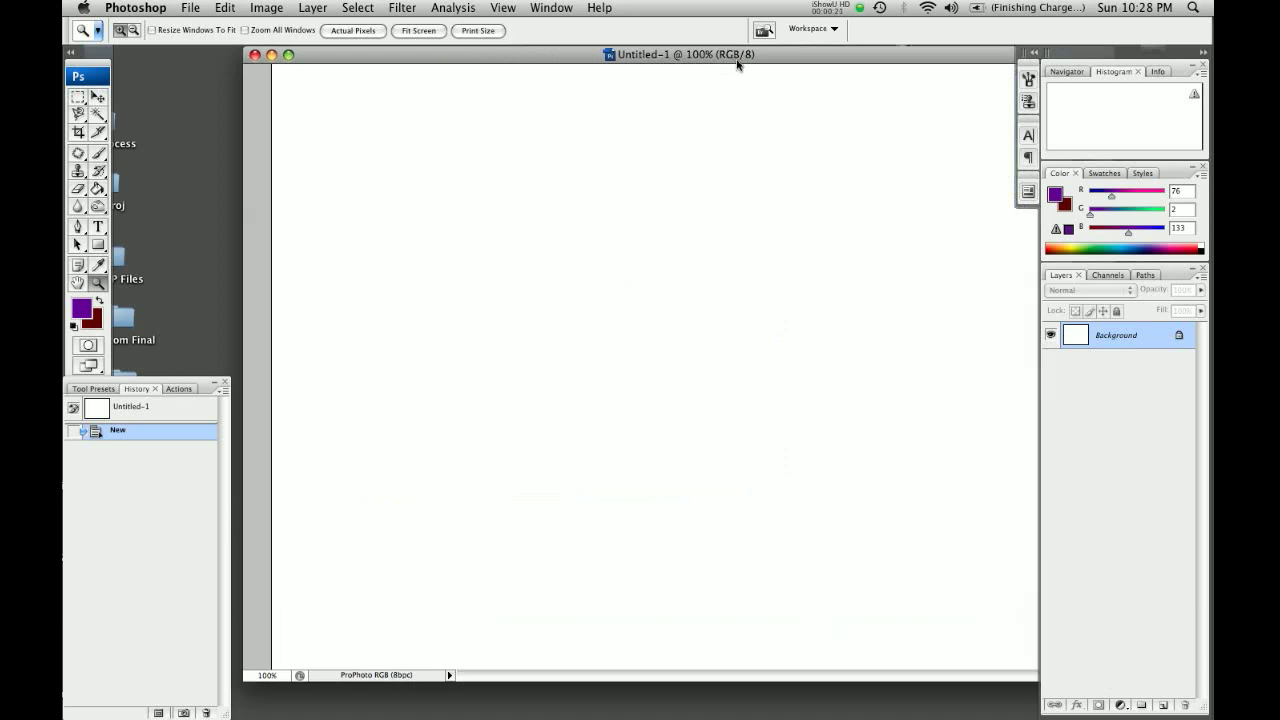
{"action": "left_click_drag", "start_coordinate": [735, 64], "coordinate": [673, 64]}
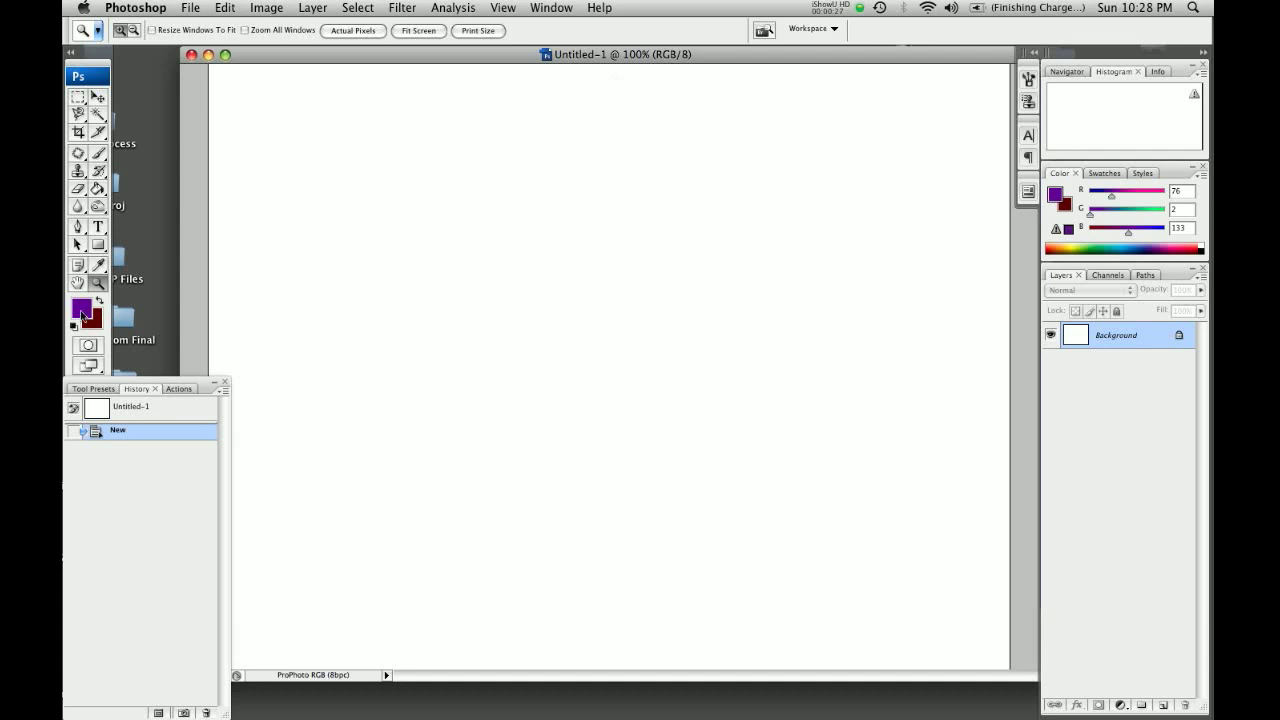
Step: Set the foreground colour to navy 0d0464 and select the Rectangle tool
{"action": "left_click", "coordinate": [82, 316]}
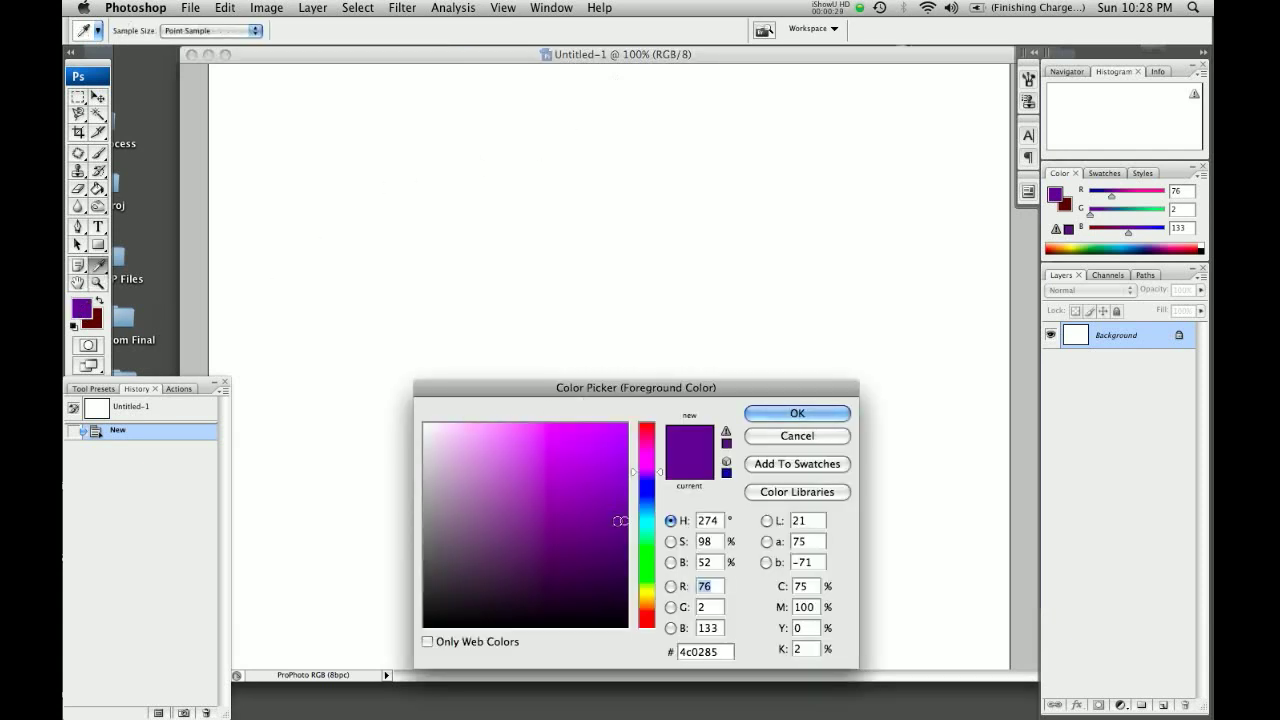
{"action": "left_click", "coordinate": [647, 487]}
{"action": "left_click", "coordinate": [620, 548]}
{"action": "left_click", "coordinate": [805, 418]}
{"action": "key", "text": "z"}
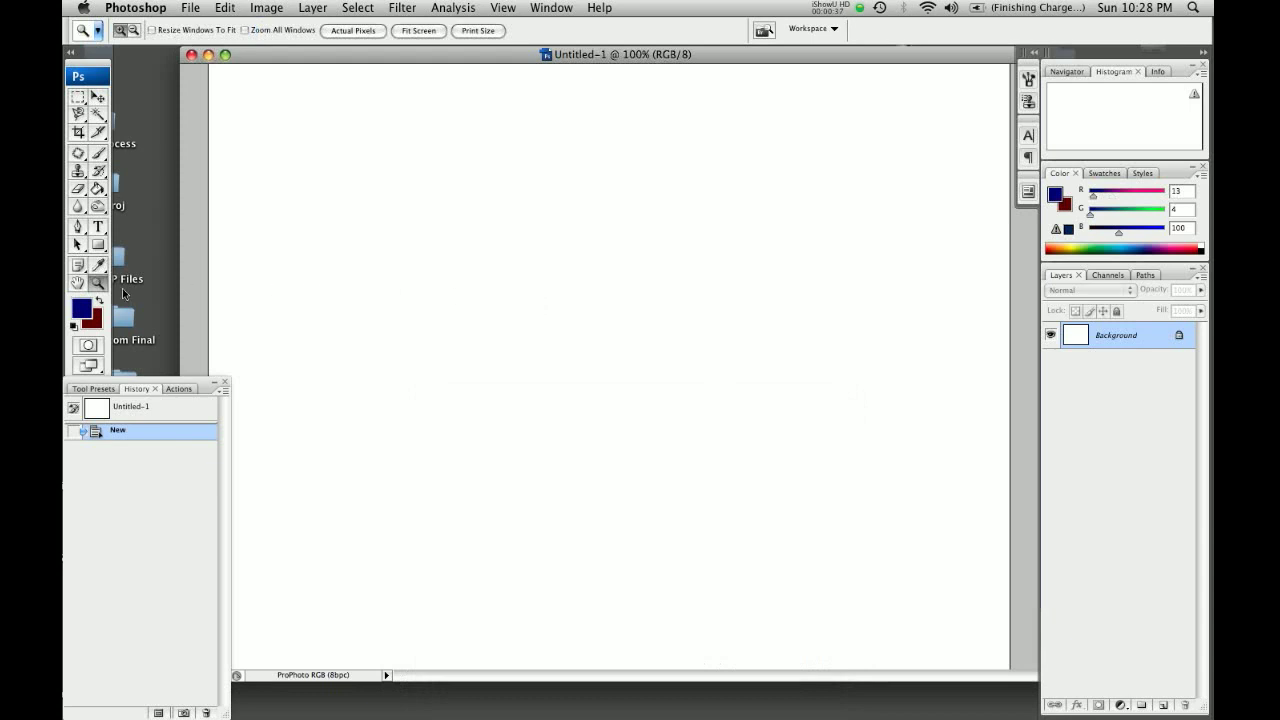
{"action": "left_click", "coordinate": [98, 246]}
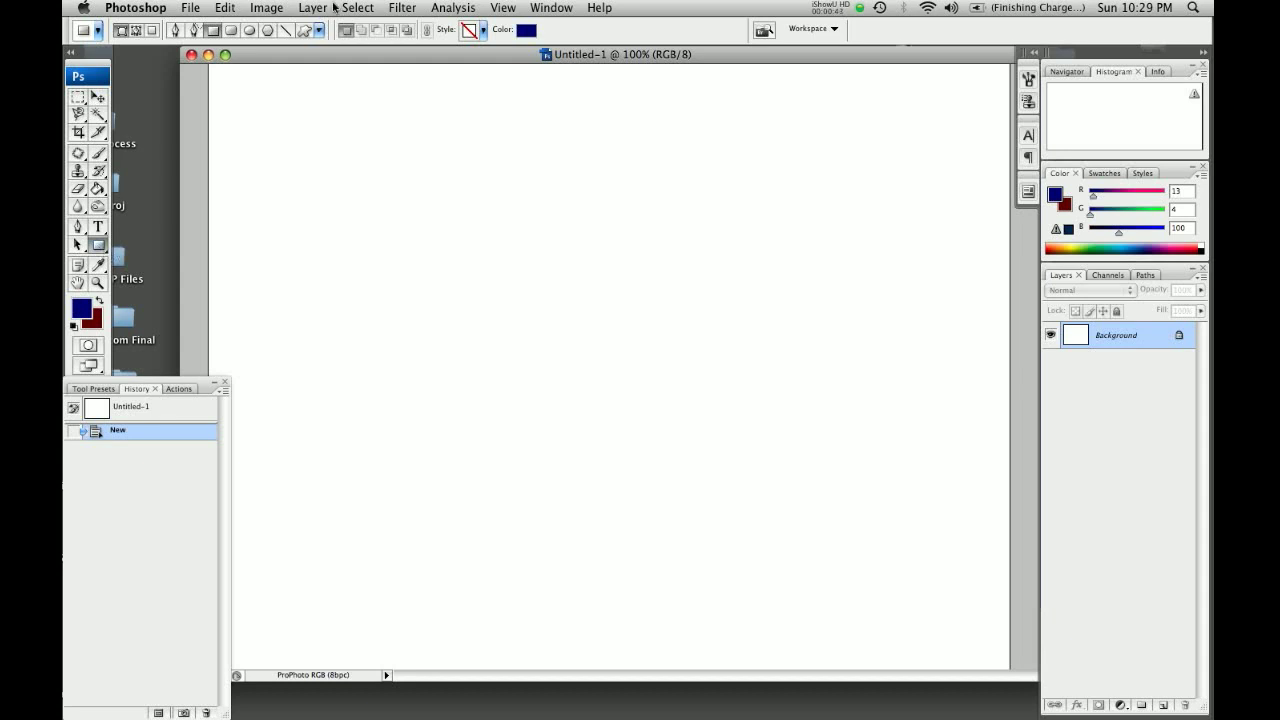
{"action": "left_click", "coordinate": [231, 29]}
{"action": "left_click_drag", "start_coordinate": [411, 179], "coordinate": [591, 272]}
{"action": "key", "text": "super+z"}
{"action": "left_click", "coordinate": [249, 29]}
{"action": "left_click_drag", "start_coordinate": [311, 167], "coordinate": [472, 325]}
{"action": "key", "text": "super+z"}
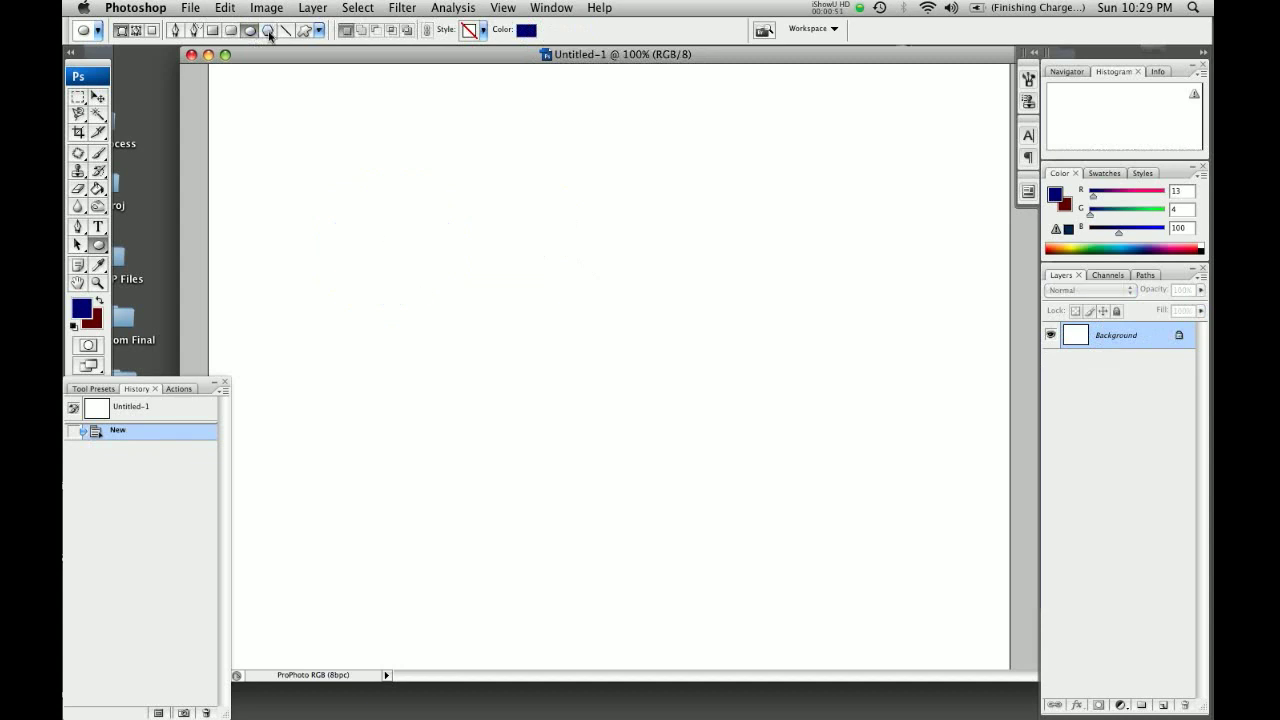
{"action": "left_click", "coordinate": [268, 29]}
{"action": "left_click_drag", "start_coordinate": [447, 139], "coordinate": [491, 248]}
{"action": "key", "text": "super+z"}
{"action": "type", "text": "7"}
{"action": "key", "text": "super+z"}
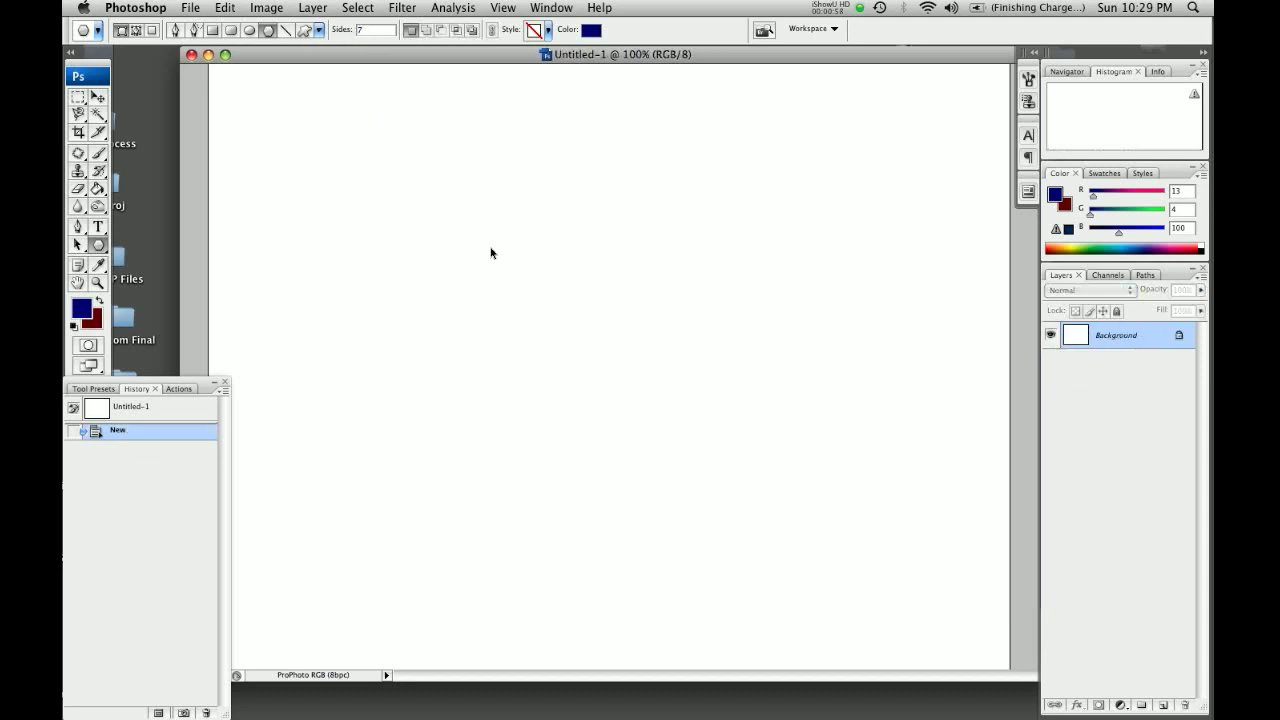
{"action": "left_click", "coordinate": [286, 30]}
{"action": "left_click_drag", "start_coordinate": [343, 194], "coordinate": [543, 369]}
{"action": "left_click_drag", "start_coordinate": [490, 284], "coordinate": [658, 120]}
{"action": "key", "text": "super+z"}
{"action": "key", "text": "super+z"}
{"action": "key", "text": "alt+super+z"}
{"action": "key", "text": "alt+super+z"}
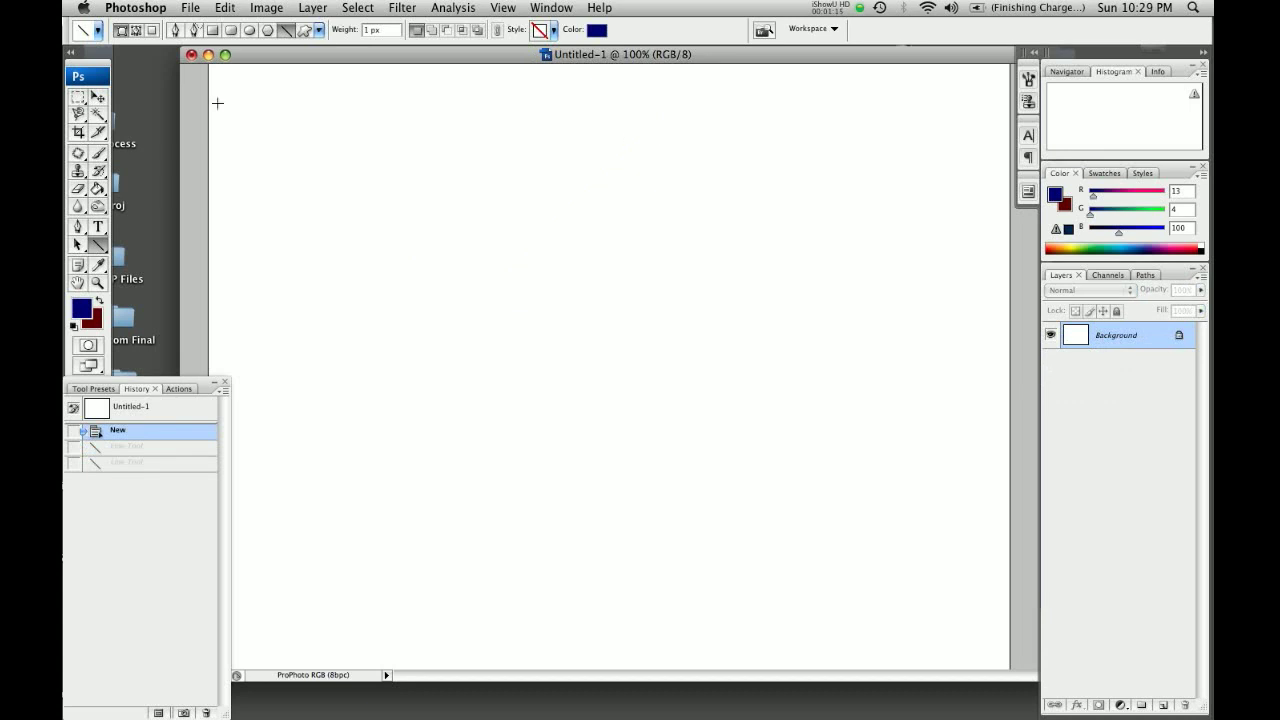
Step: With the Custom Shape tool, replace the shape picker contents with the All shape set
{"action": "left_click", "coordinate": [304, 31]}
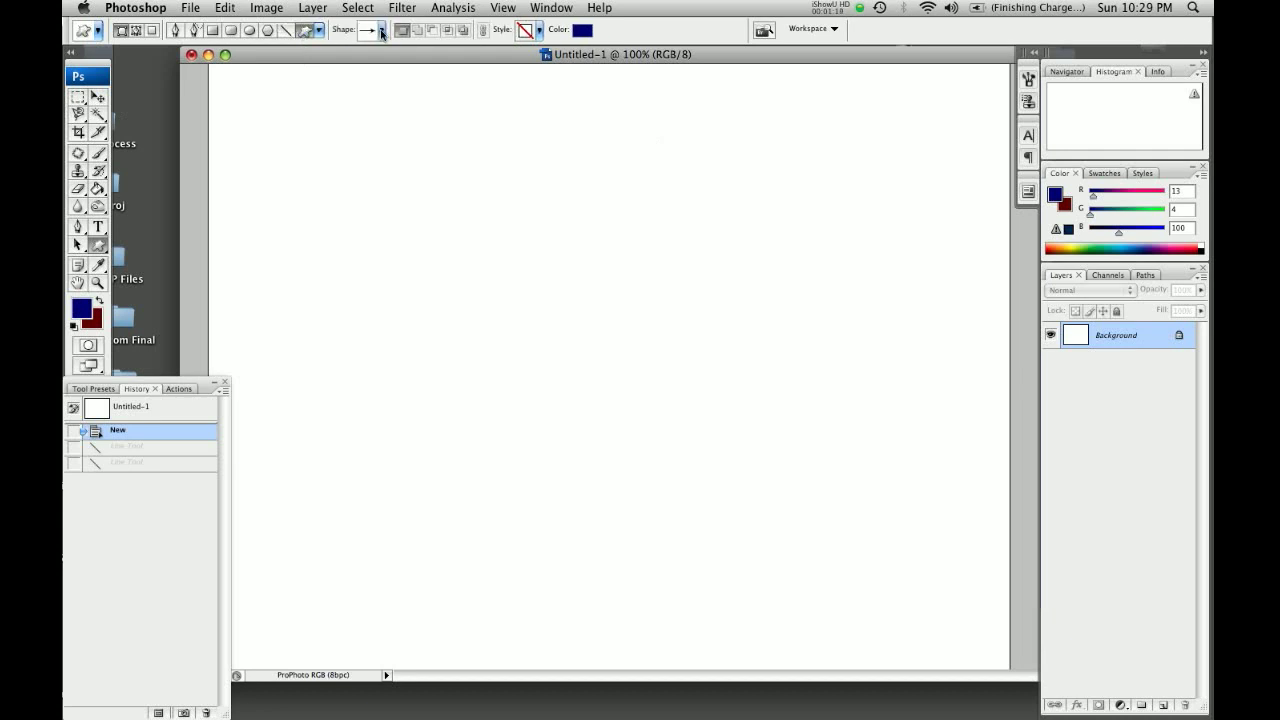
{"action": "left_click", "coordinate": [381, 33]}
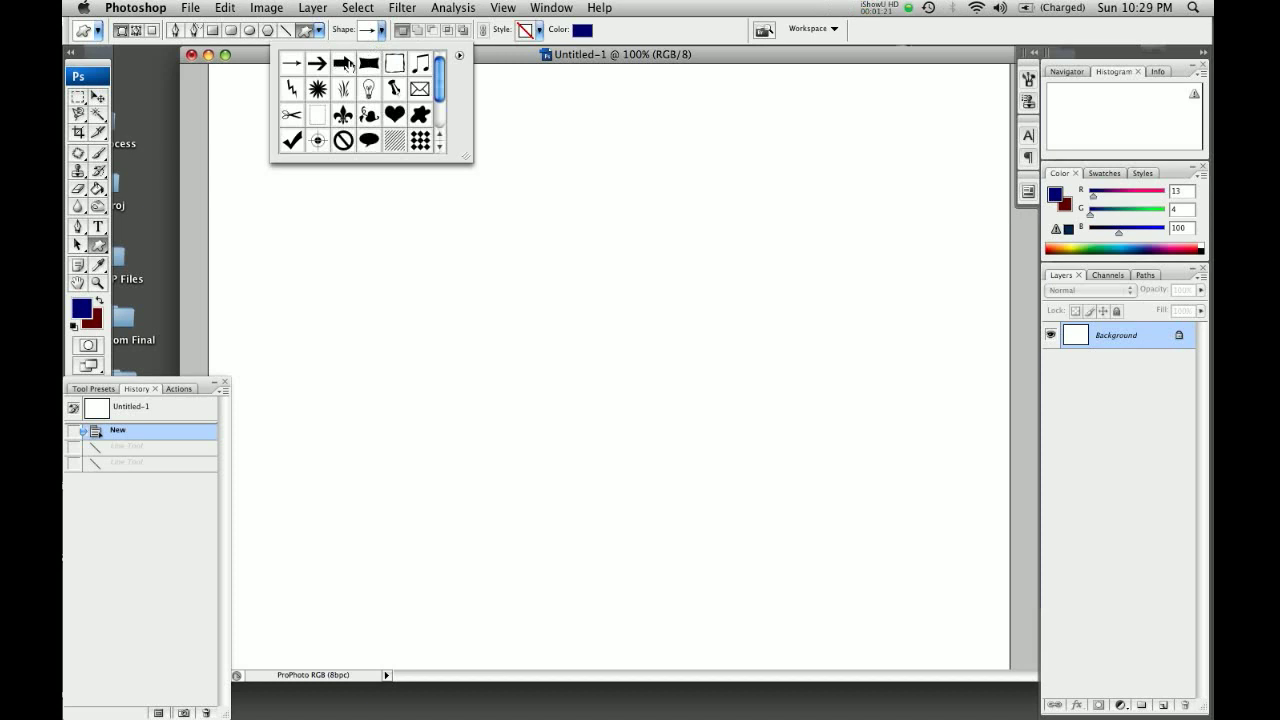
{"action": "left_click_drag", "start_coordinate": [436, 80], "coordinate": [437, 106]}
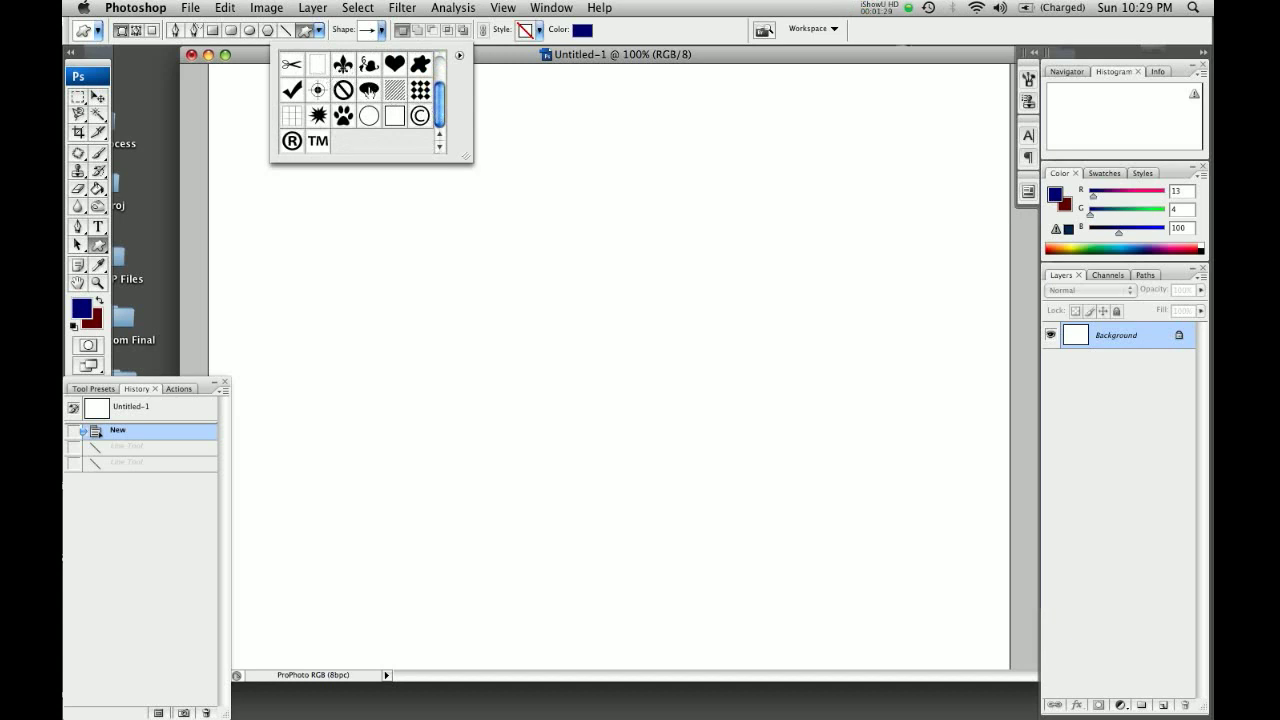
{"action": "left_click", "coordinate": [458, 59]}
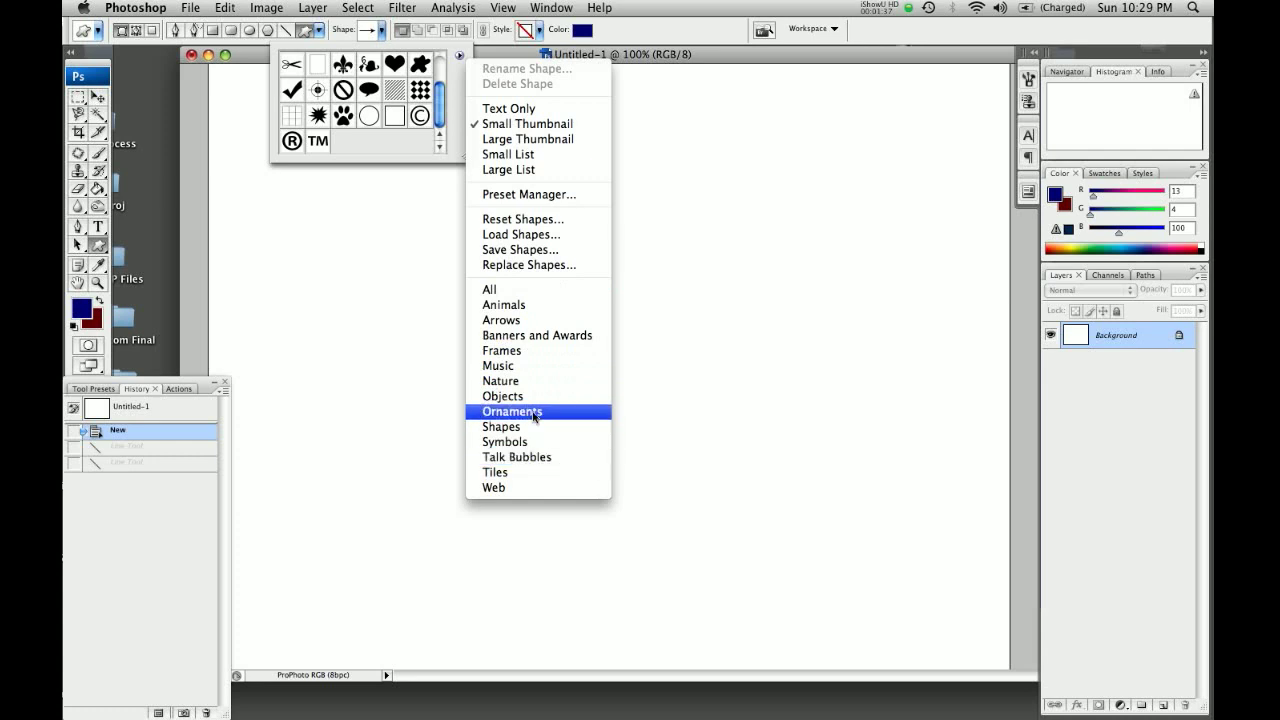
{"action": "left_click", "coordinate": [492, 289]}
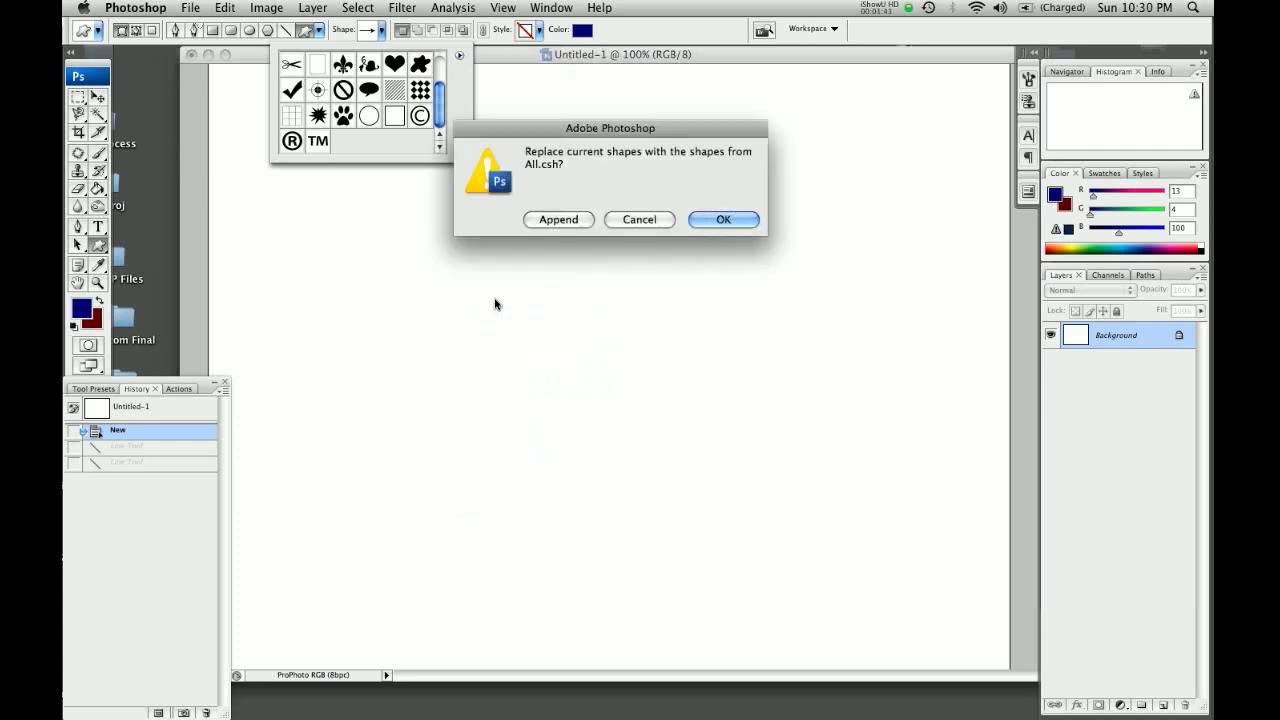
{"action": "left_click", "coordinate": [726, 222]}
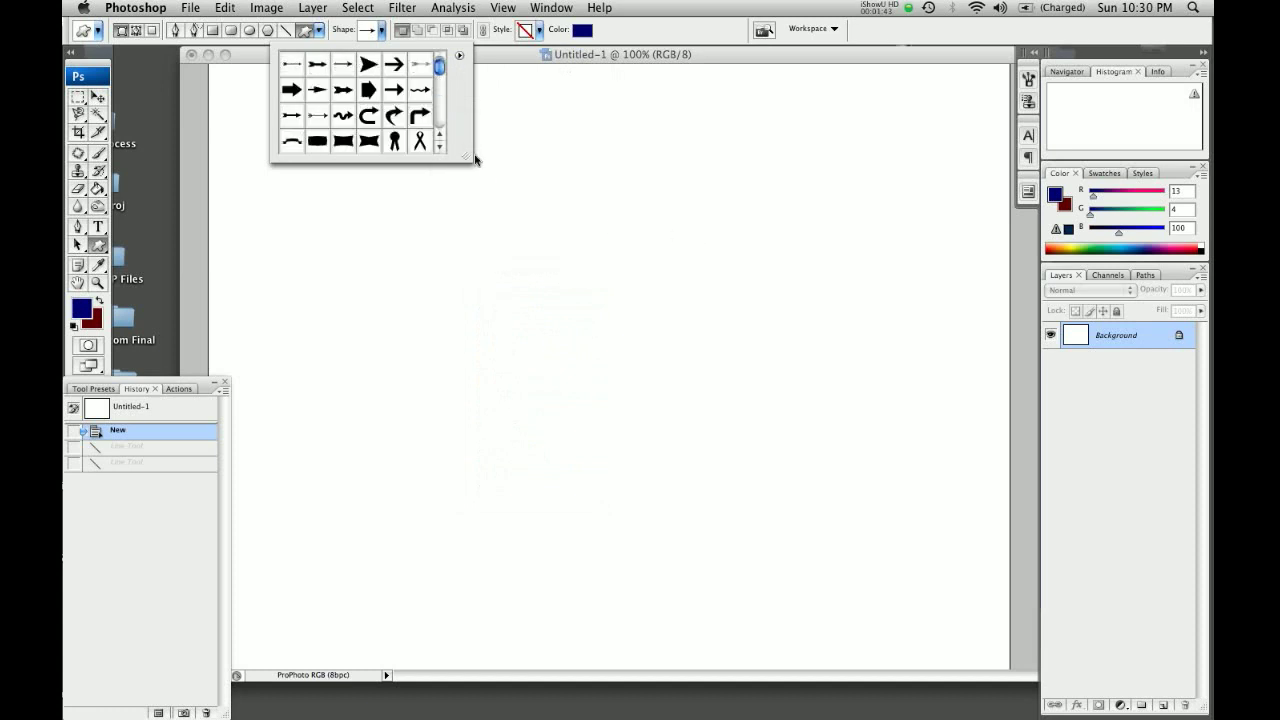
Step: Choose the five-pointed star from the enlarged shape list
{"action": "left_click_drag", "start_coordinate": [465, 157], "coordinate": [612, 462]}
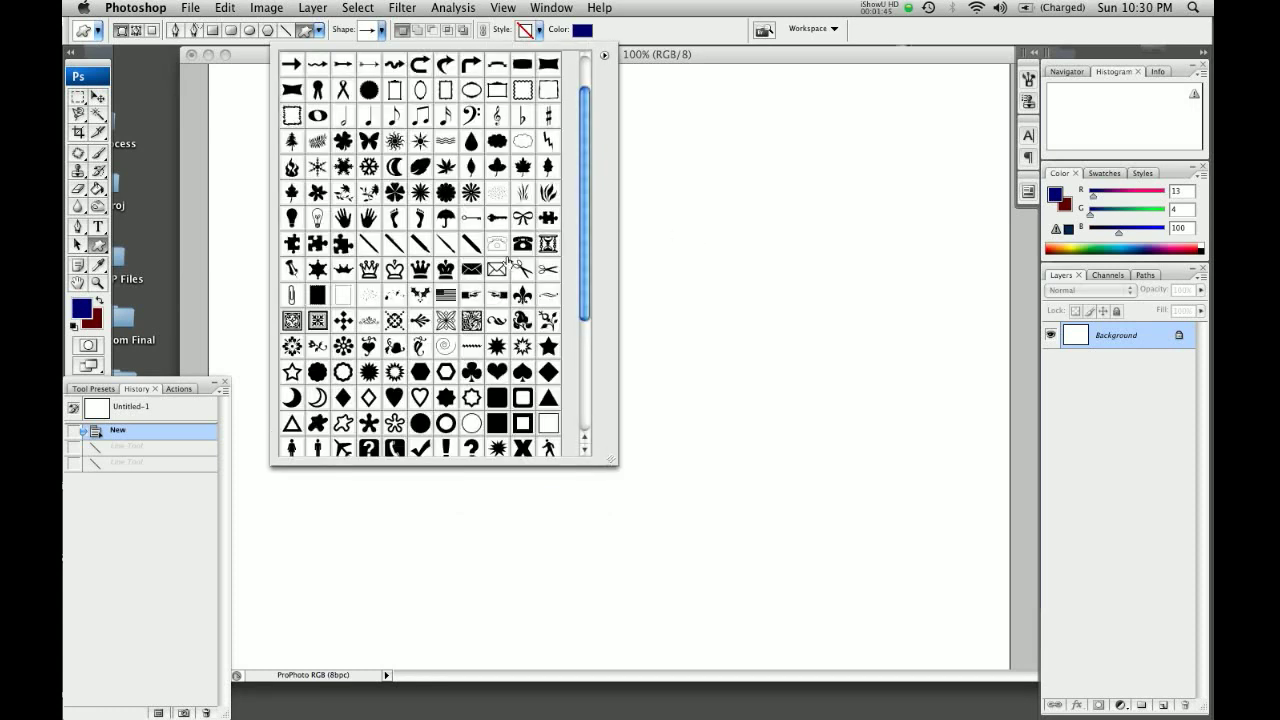
{"action": "scroll", "coordinate": [447, 225], "scroll_direction": "down", "scroll_amount": 5}
{"action": "scroll", "coordinate": [447, 222], "scroll_direction": "down", "scroll_amount": 3}
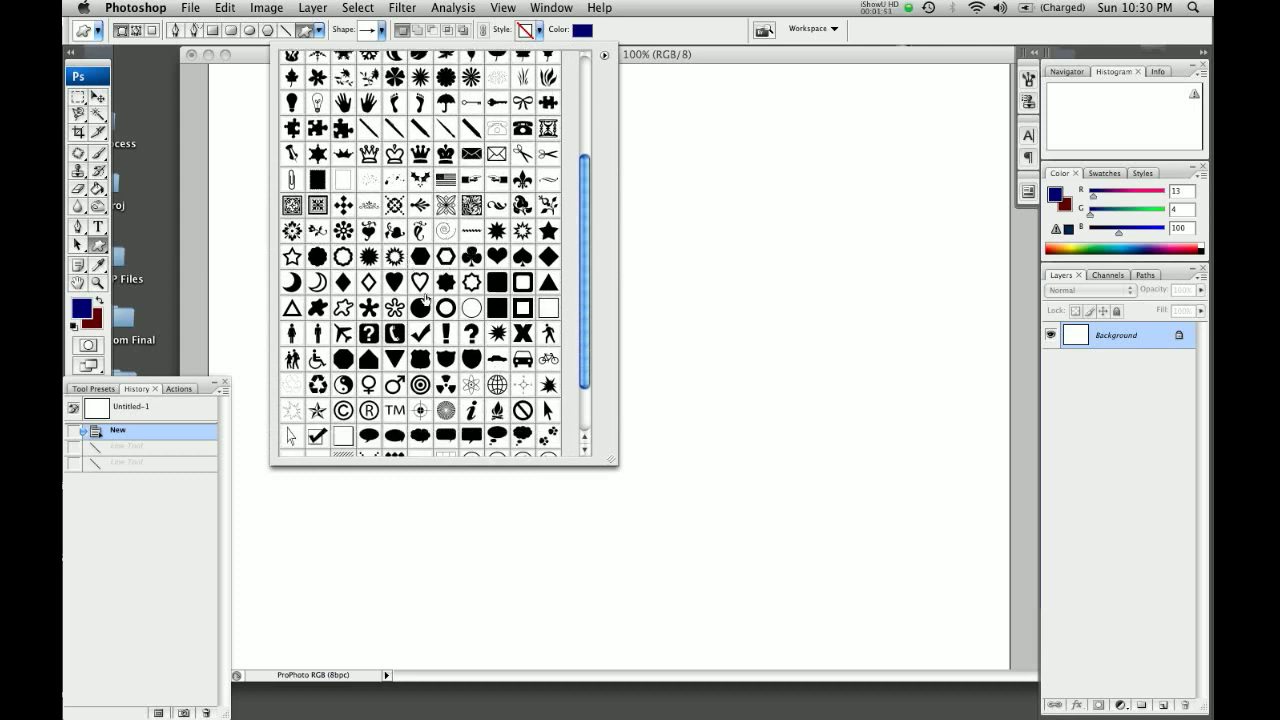
{"action": "left_click", "coordinate": [547, 232]}
Step: Drag a large navy star across the canvas centre, creating layer Shape 1
{"action": "left_click", "coordinate": [700, 58]}
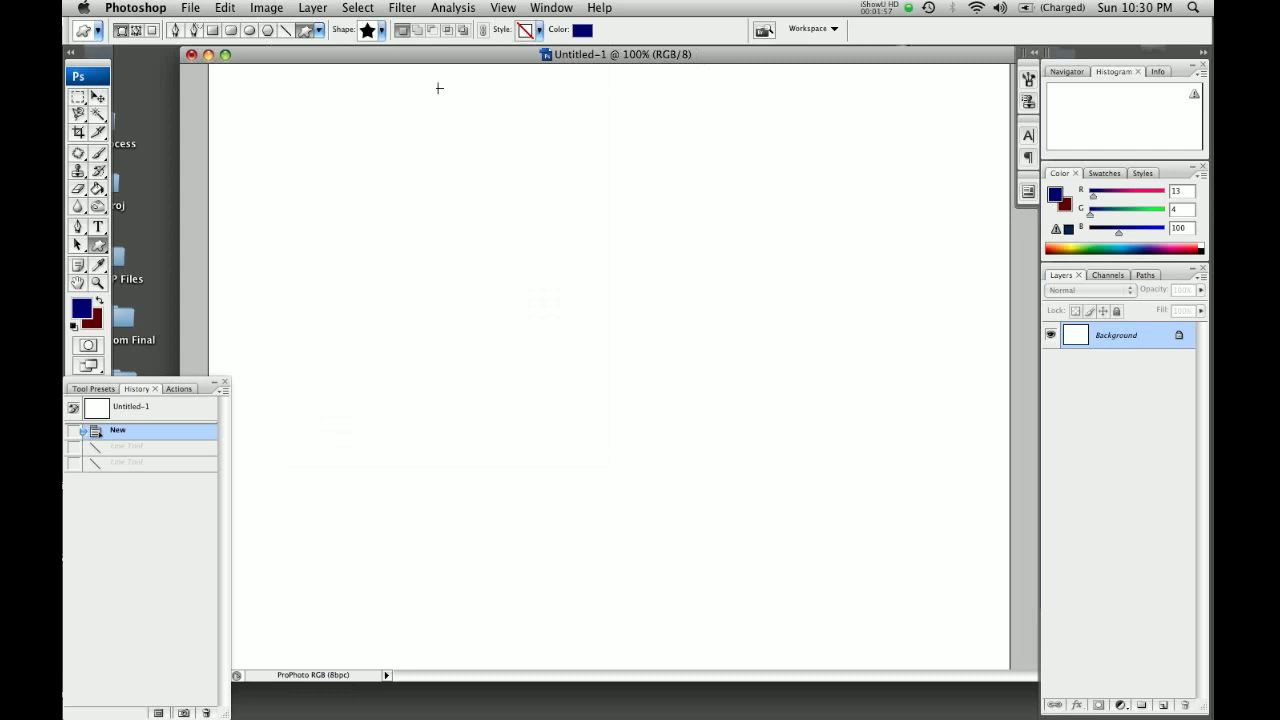
{"action": "mouse_move", "coordinate": [433, 145]}
{"action": "left_mouse_down"}
{"action": "mouse_move", "coordinate": [600, 329]}
{"action": "mouse_move", "coordinate": [766, 449]}
{"action": "mouse_move", "coordinate": [683, 389]}
{"action": "mouse_move", "coordinate": [709, 431]}
{"action": "mouse_move", "coordinate": [637, 391]}
{"action": "mouse_move", "coordinate": [957, 494]}
{"action": "mouse_move", "coordinate": [626, 417]}
{"action": "mouse_move", "coordinate": [669, 440]}
{"action": "mouse_move", "coordinate": [689, 443]}
{"action": "mouse_move", "coordinate": [629, 377]}
{"action": "mouse_move", "coordinate": [617, 406]}
{"action": "mouse_move", "coordinate": [579, 342]}
{"action": "mouse_move", "coordinate": [649, 455]}
{"action": "mouse_move", "coordinate": [697, 409]}
{"action": "mouse_move", "coordinate": [662, 411]}
{"action": "mouse_move", "coordinate": [614, 257]}
{"action": "mouse_move", "coordinate": [503, 374]}
{"action": "mouse_move", "coordinate": [695, 463]}
{"action": "mouse_move", "coordinate": [749, 323]}
{"action": "mouse_move", "coordinate": [650, 460]}
{"action": "mouse_move", "coordinate": [604, 443]}
{"action": "mouse_move", "coordinate": [746, 386]}
{"action": "mouse_move", "coordinate": [749, 400]}
{"action": "mouse_move", "coordinate": [717, 329]}
{"action": "mouse_move", "coordinate": [674, 371]}
{"action": "mouse_move", "coordinate": [751, 340]}
{"action": "mouse_move", "coordinate": [1014, 321]}
{"action": "mouse_move", "coordinate": [800, 413]}
{"action": "mouse_move", "coordinate": [651, 557]}
{"action": "mouse_move", "coordinate": [619, 571]}
{"action": "mouse_move", "coordinate": [609, 437]}
{"action": "mouse_move", "coordinate": [766, 551]}
{"action": "mouse_move", "coordinate": [709, 511]}
{"action": "left_mouse_up"}
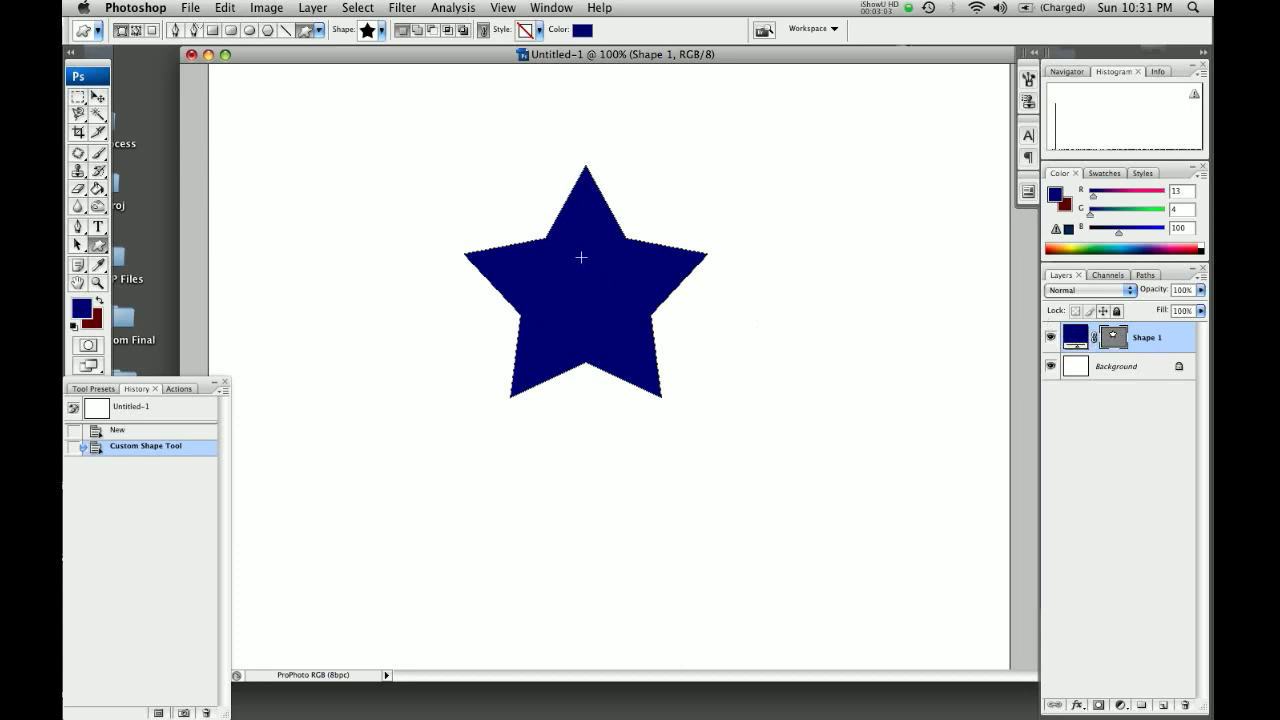
Step: Rasterize the Shape 1 star layer, then toggle its visibility off and back on
{"action": "right_click", "coordinate": [576, 287]}
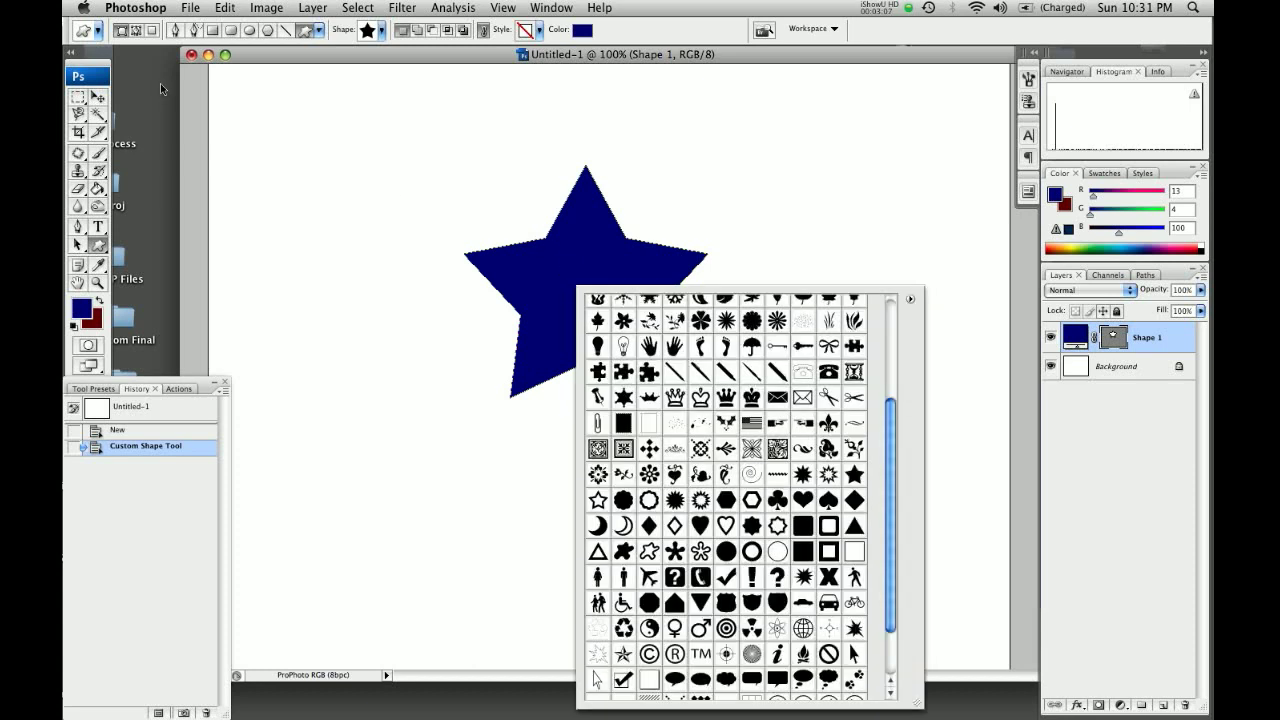
{"action": "left_click", "coordinate": [104, 245]}
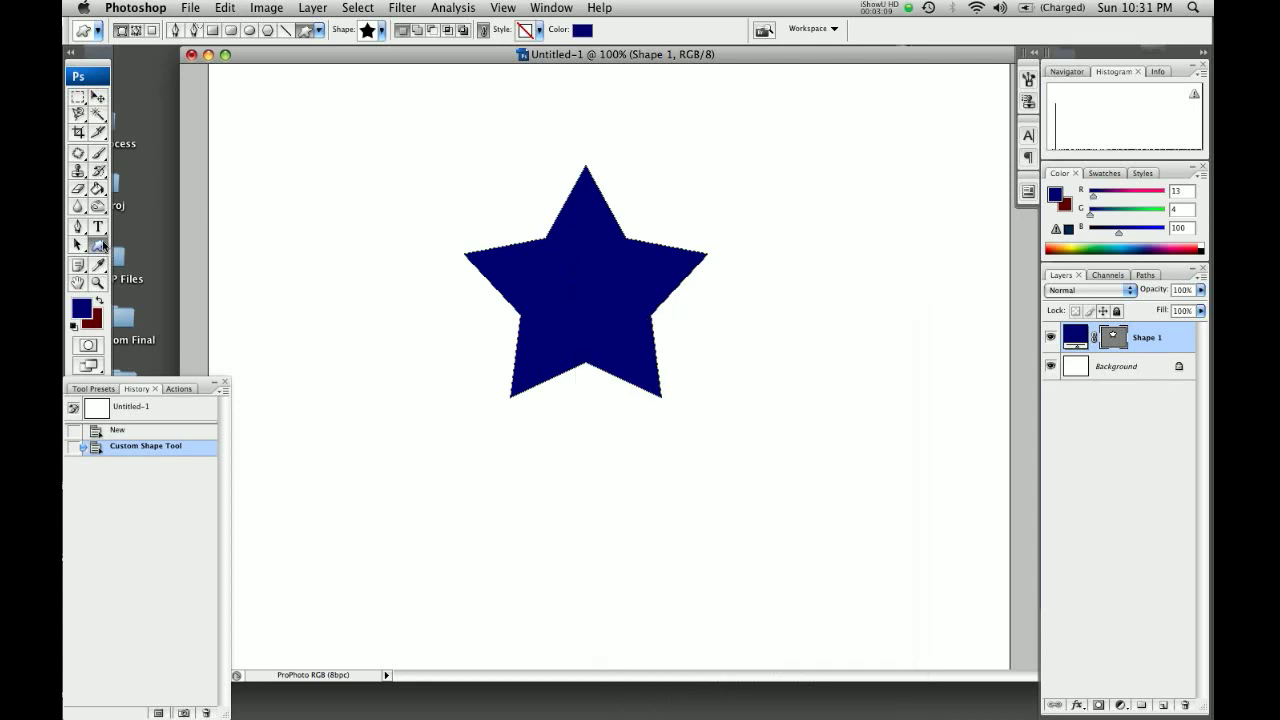
{"action": "left_click", "coordinate": [212, 31]}
{"action": "right_click", "coordinate": [576, 288]}
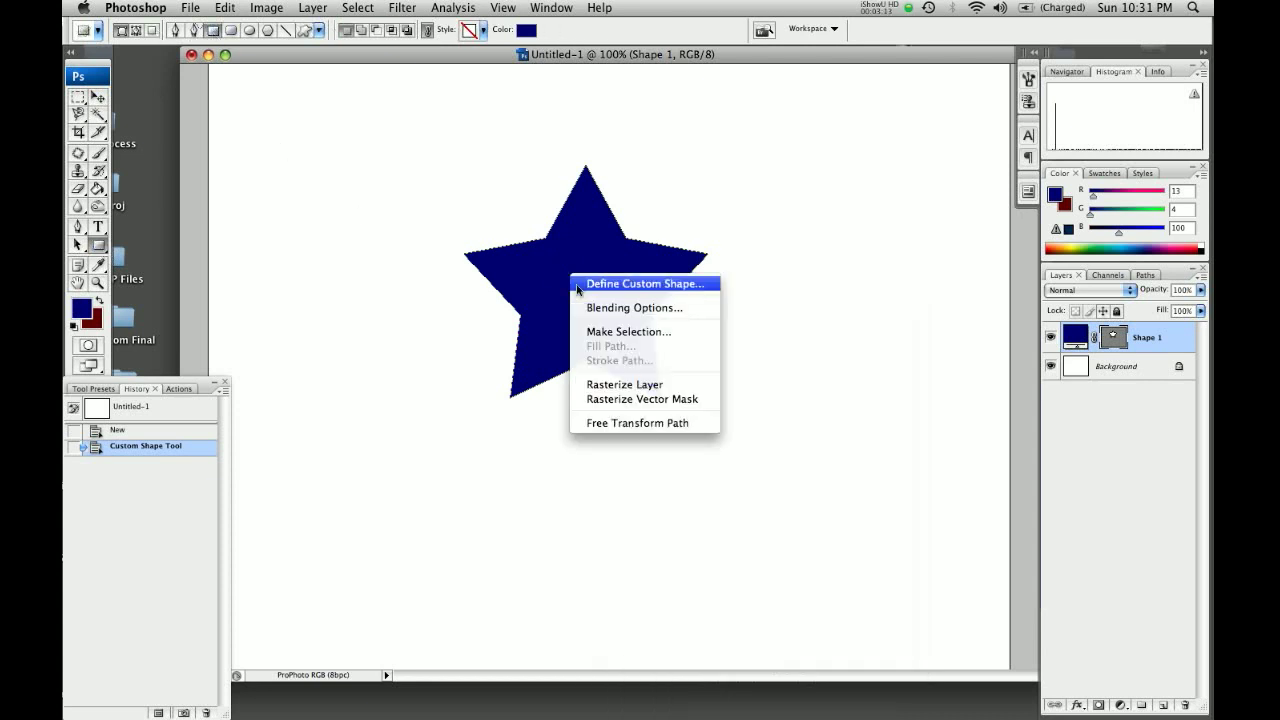
{"action": "left_click", "coordinate": [619, 384]}
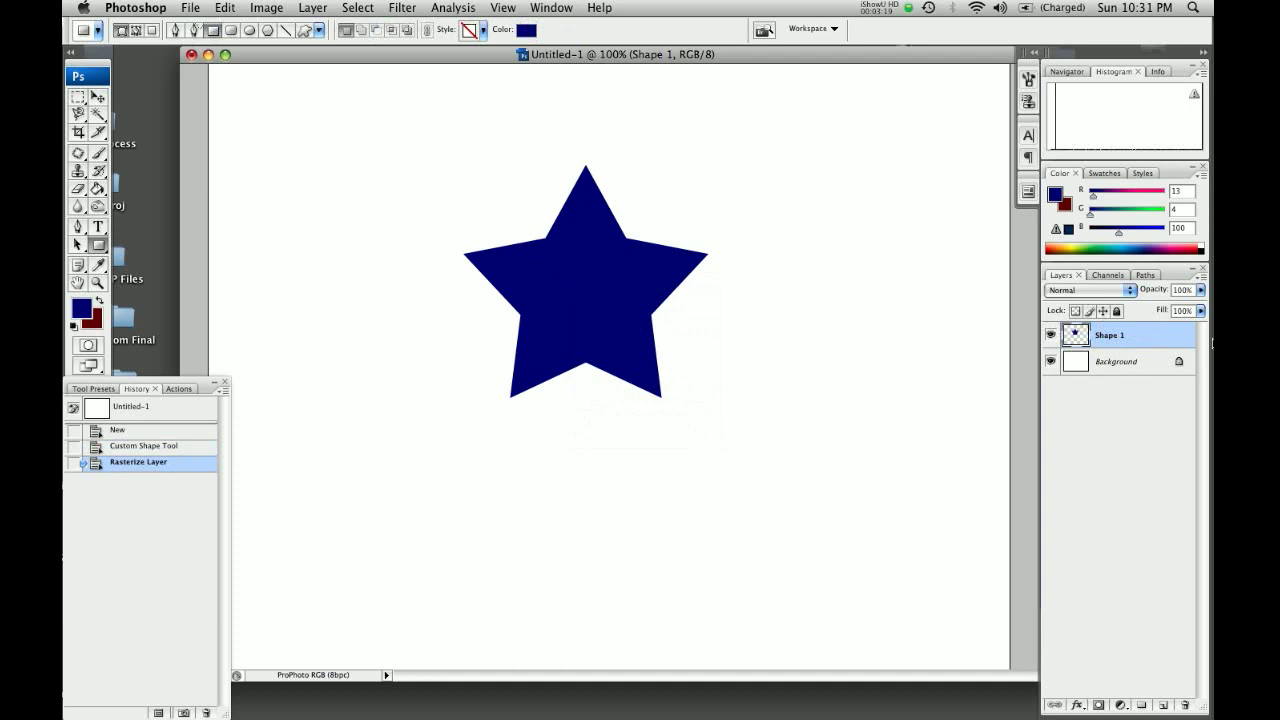
{"action": "left_click", "coordinate": [1050, 336]}
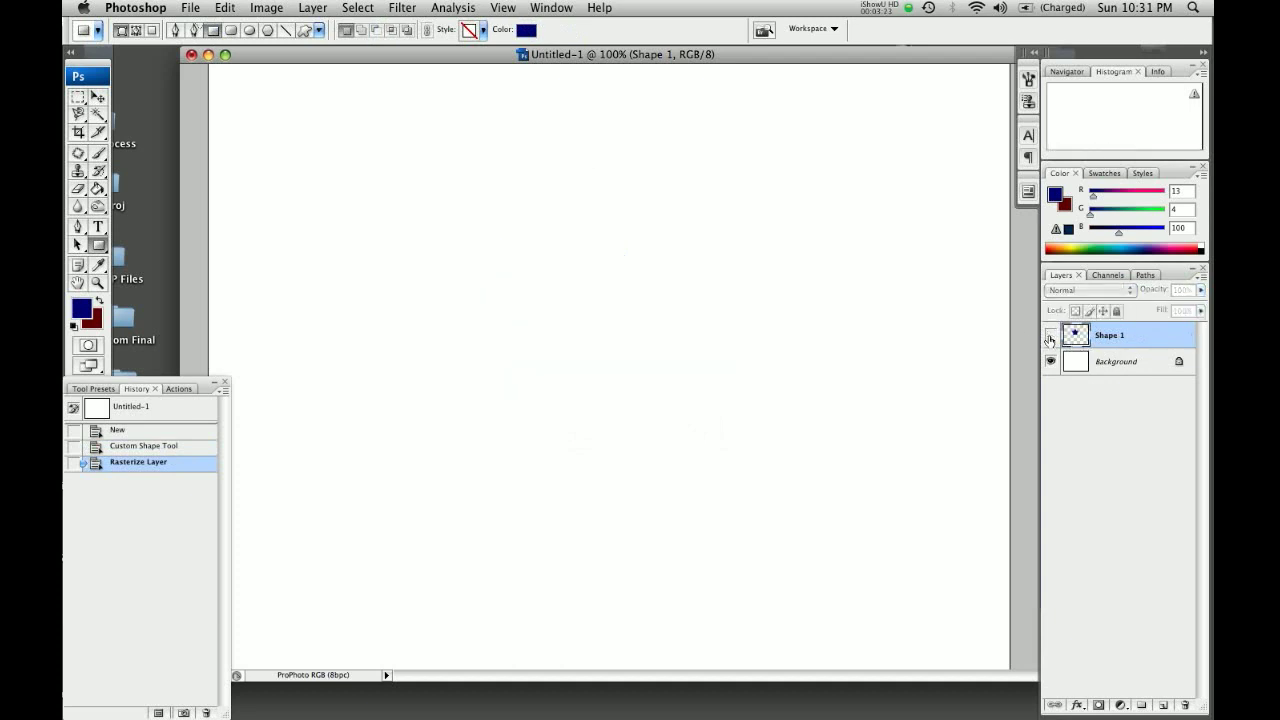
{"action": "left_click", "coordinate": [1050, 336]}
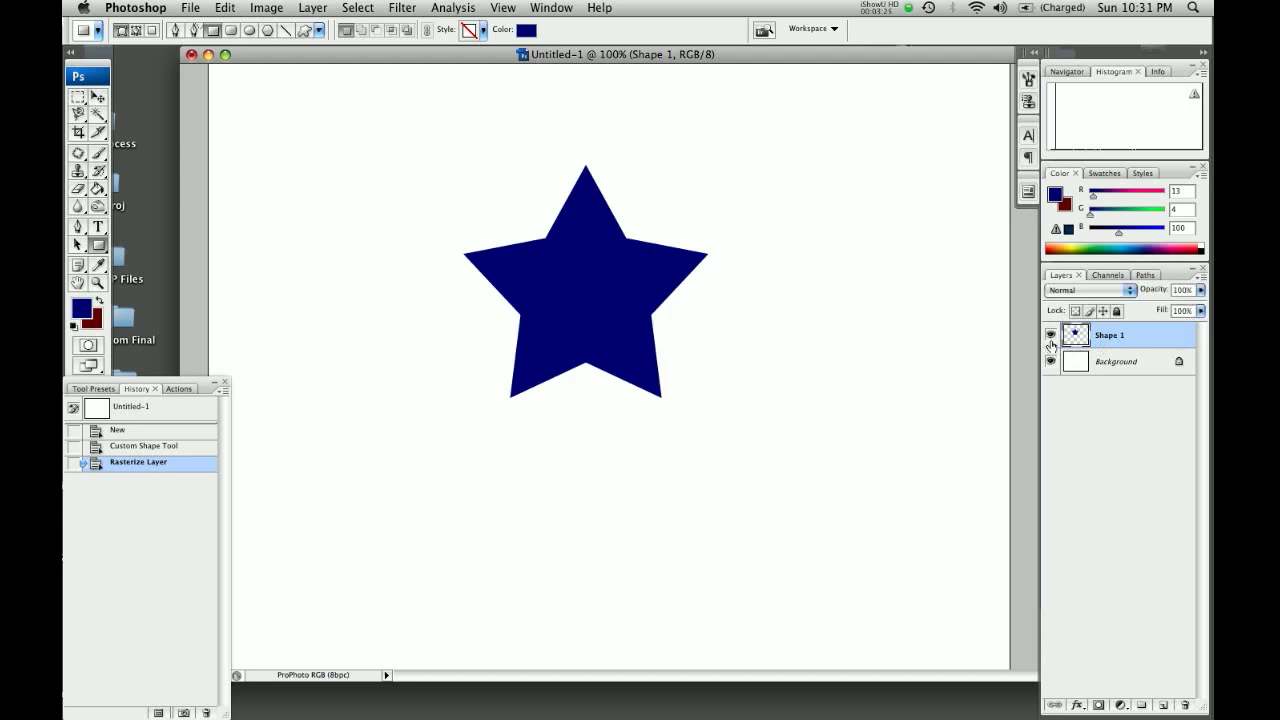
Step: Nudge the star with the Move tool, then browse the menus toward Edit
{"action": "left_click", "coordinate": [96, 99]}
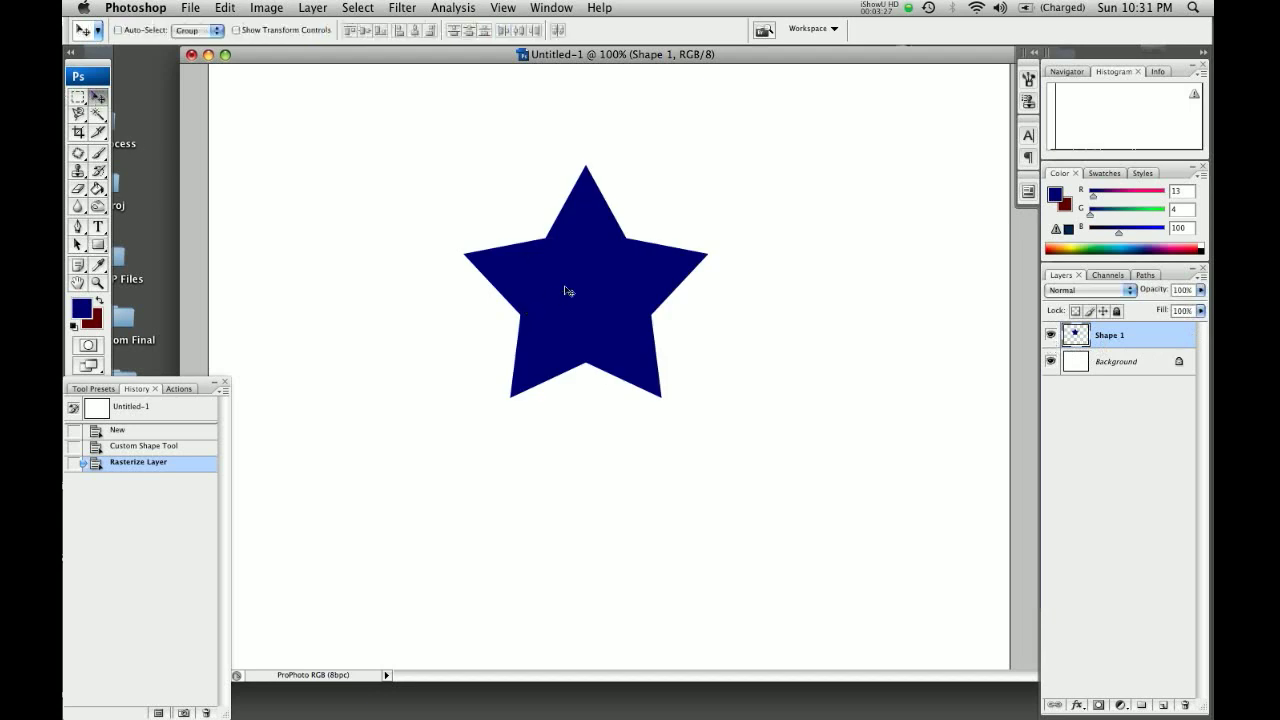
{"action": "left_click_drag", "start_coordinate": [563, 294], "coordinate": [525, 290]}
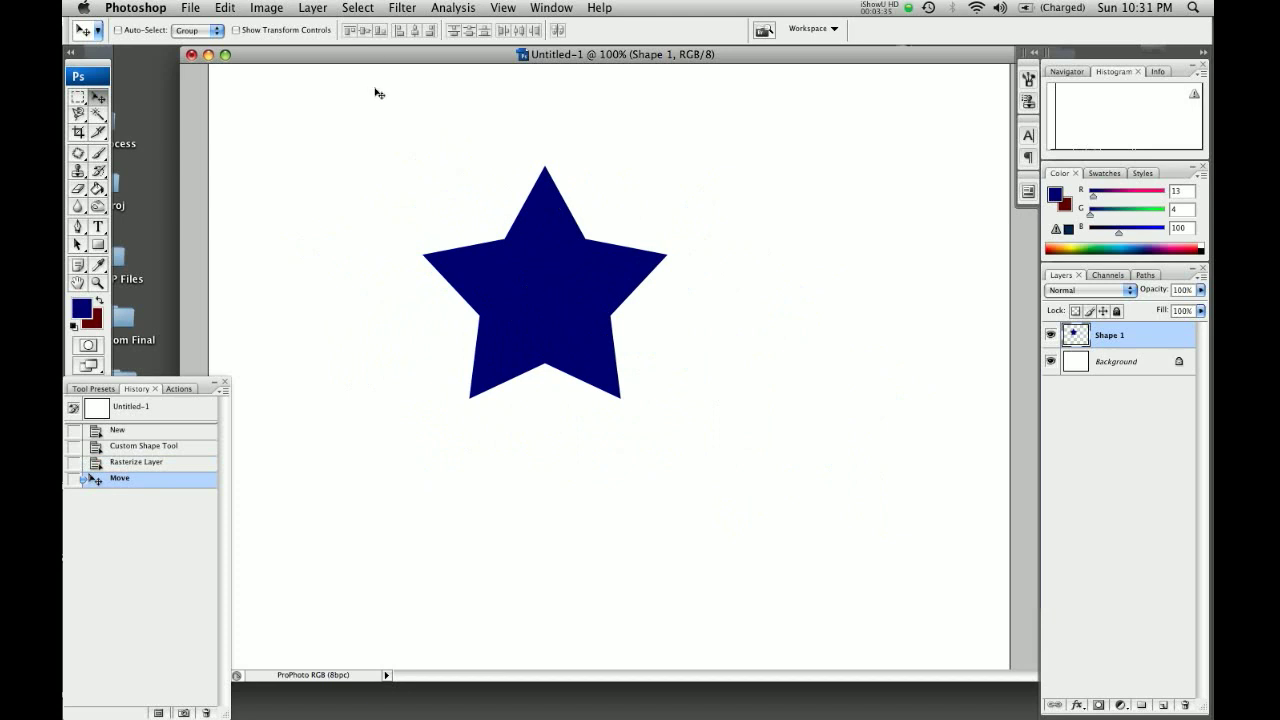
{"action": "left_click", "coordinate": [352, 8]}
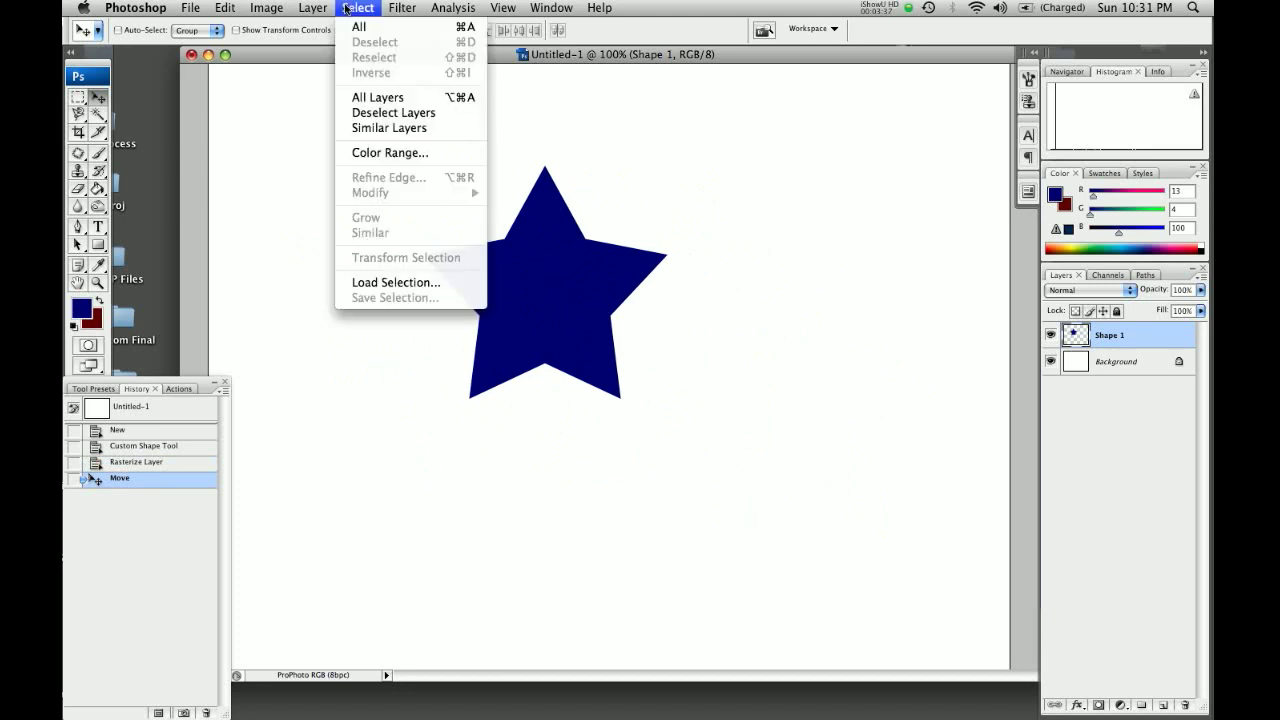
{"action": "mouse_move", "coordinate": [262, 8]}
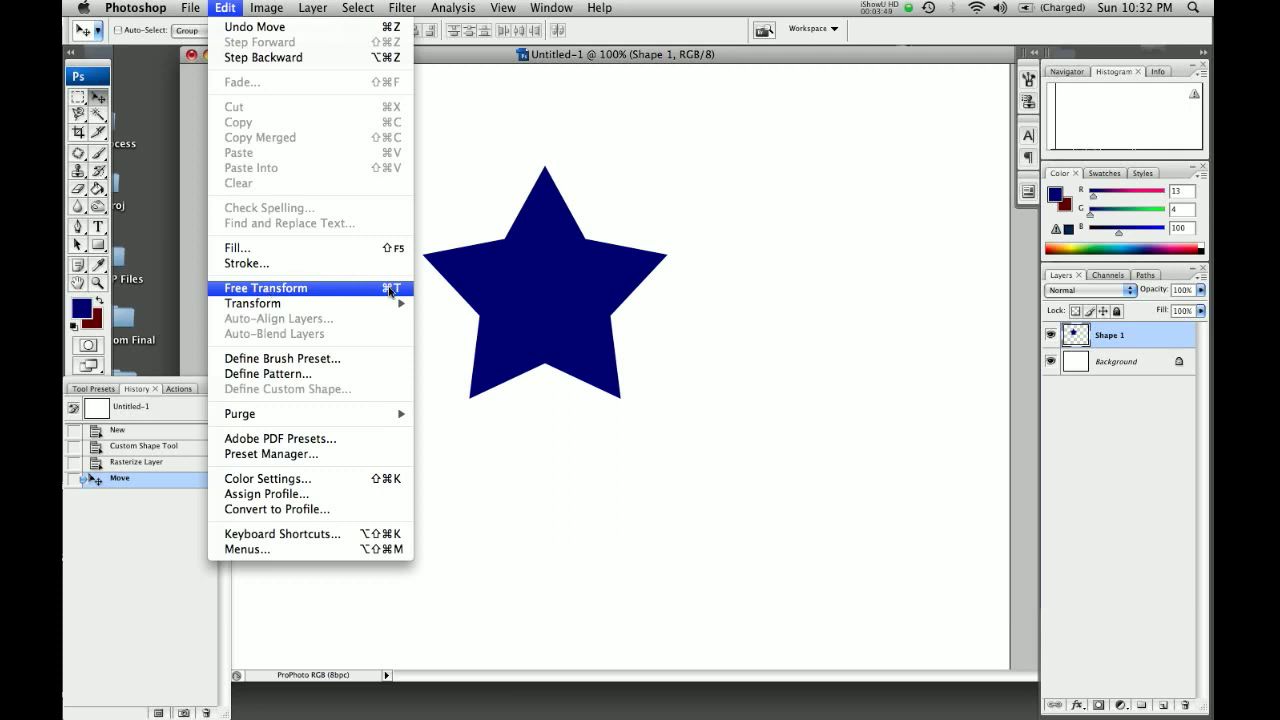
Step: Free Transform the star to width 150% and height 100%
{"action": "left_click", "coordinate": [390, 289]}
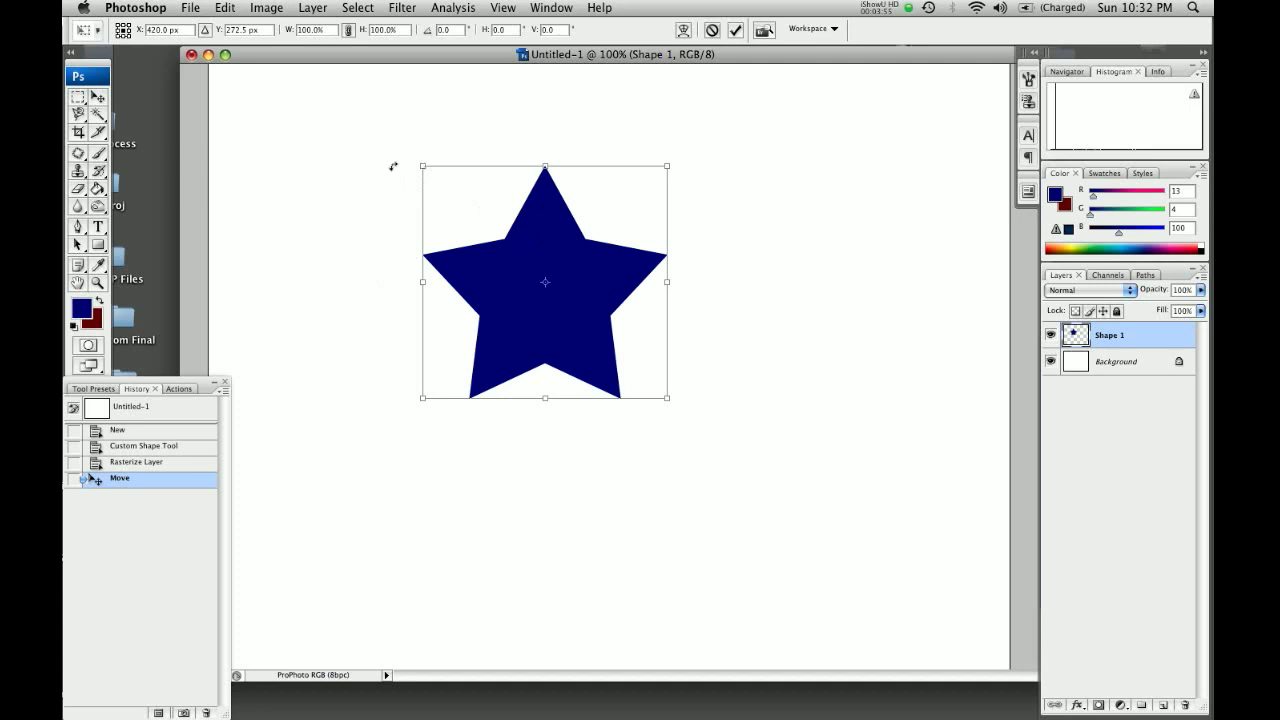
{"action": "left_click_drag", "start_coordinate": [421, 166], "coordinate": [424, 231]}
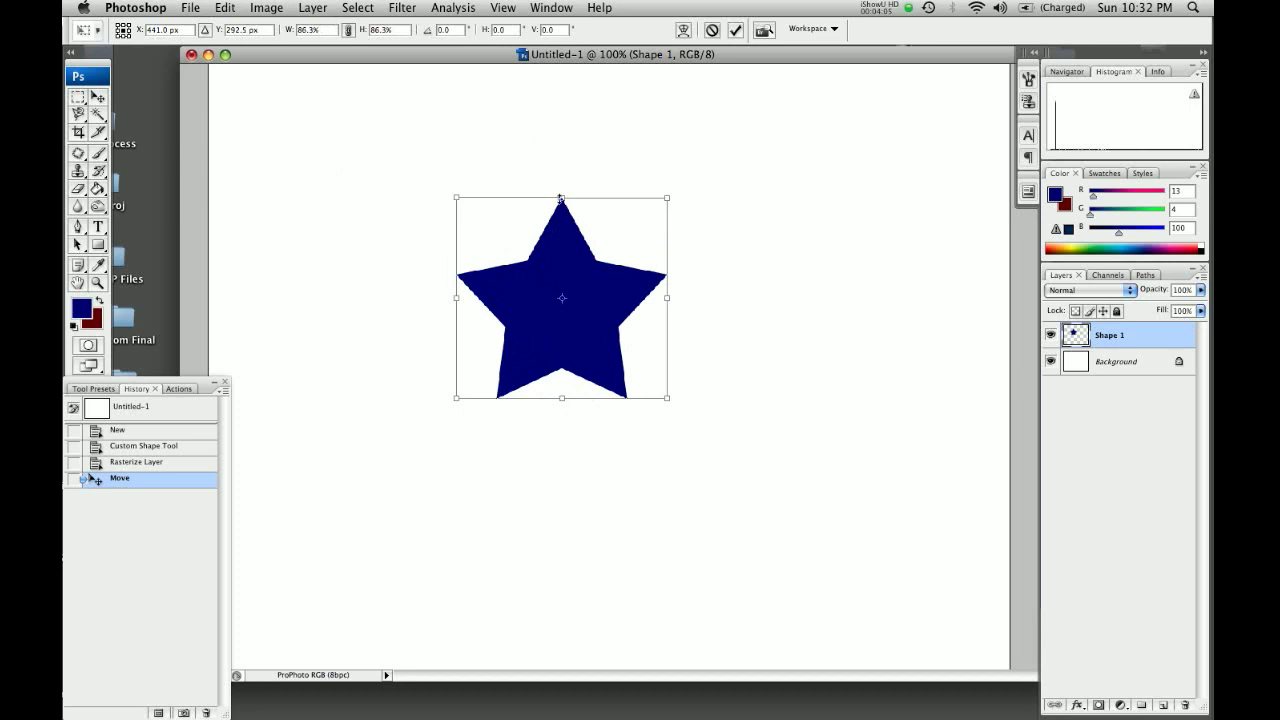
{"action": "mouse_move", "coordinate": [561, 199]}
{"action": "left_mouse_down"}
{"action": "mouse_move", "coordinate": [561, 228]}
{"action": "mouse_move", "coordinate": [561, 185]}
{"action": "left_mouse_up"}
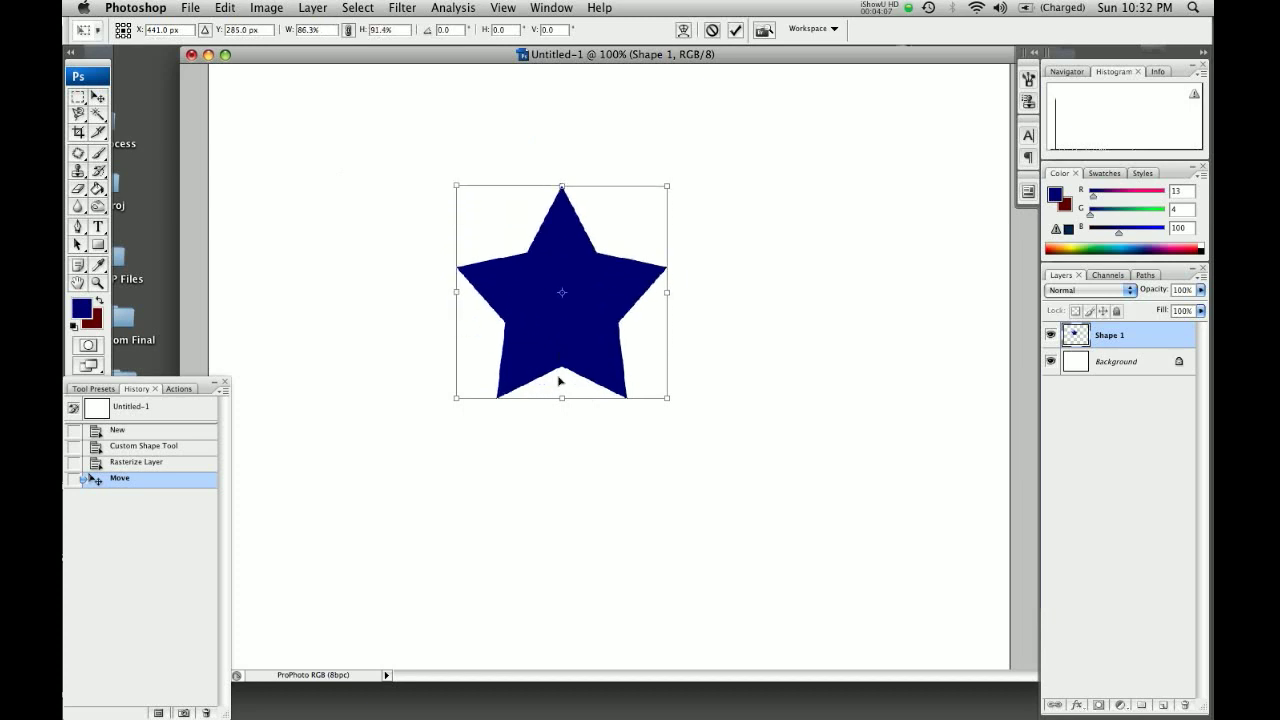
{"action": "left_click_drag", "start_coordinate": [455, 286], "coordinate": [510, 287]}
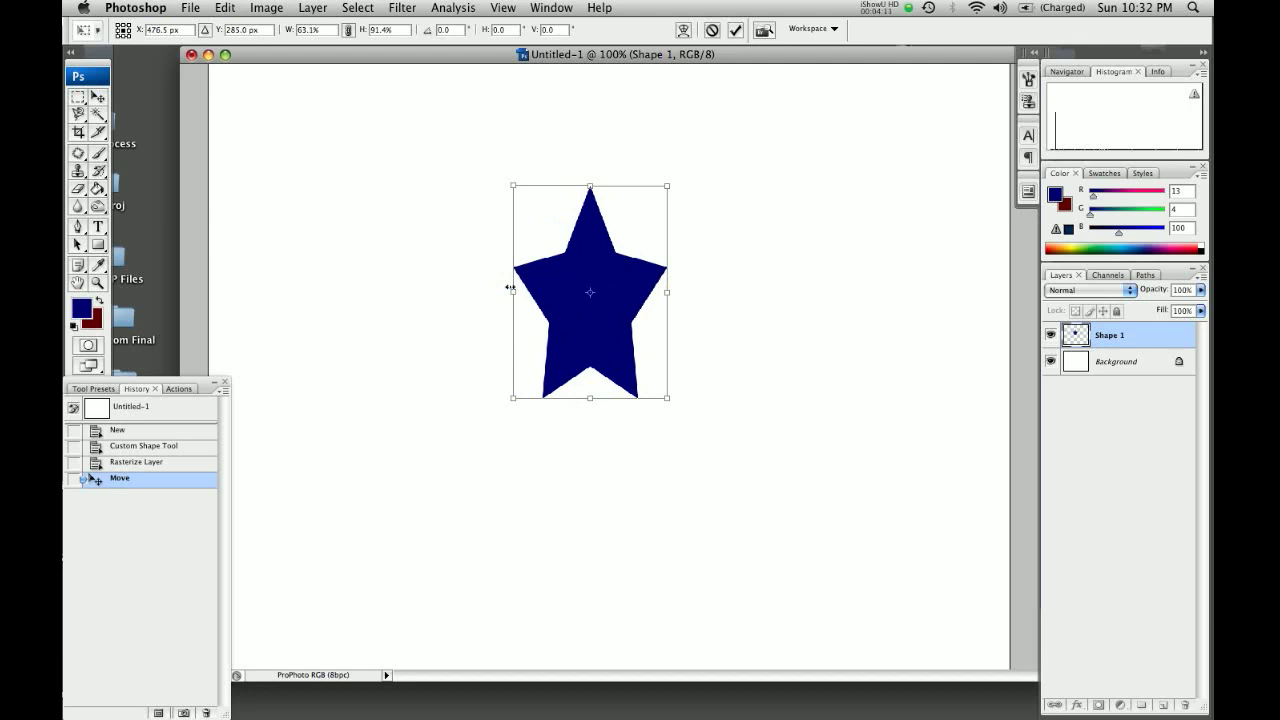
{"action": "left_click_drag", "start_coordinate": [321, 31], "coordinate": [297, 31]}
{"action": "type", "text": "150"}
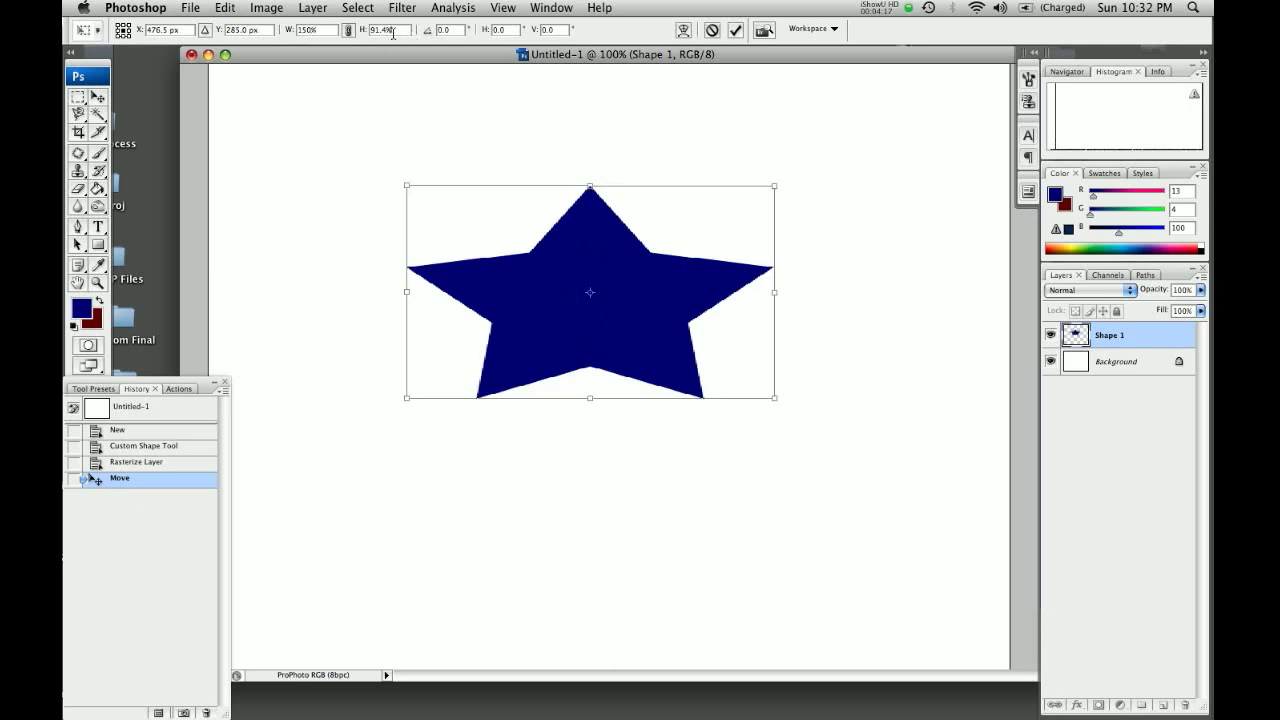
{"action": "left_click_drag", "start_coordinate": [392, 31], "coordinate": [344, 31]}
{"action": "type", "text": "100"}
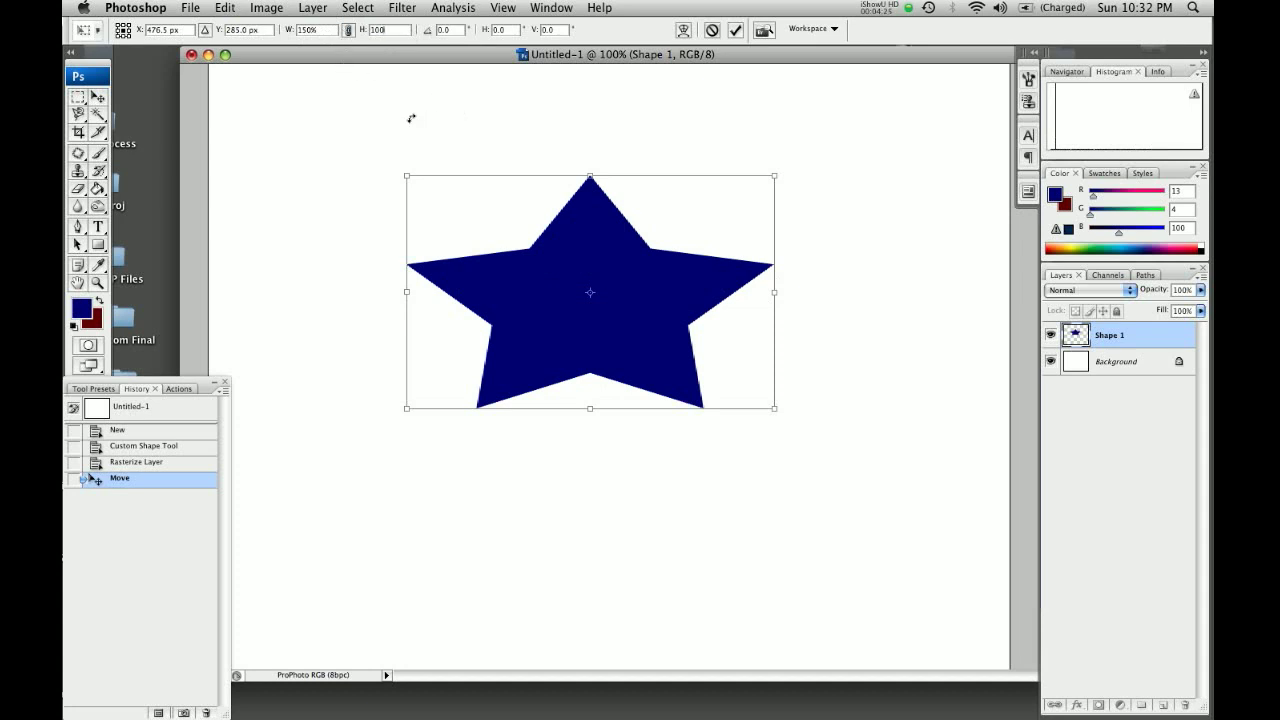
Step: Rotate the star 45 degrees and commit the transform
{"action": "left_click_drag", "start_coordinate": [383, 155], "coordinate": [451, 317]}
{"action": "double_click", "coordinate": [450, 30]}
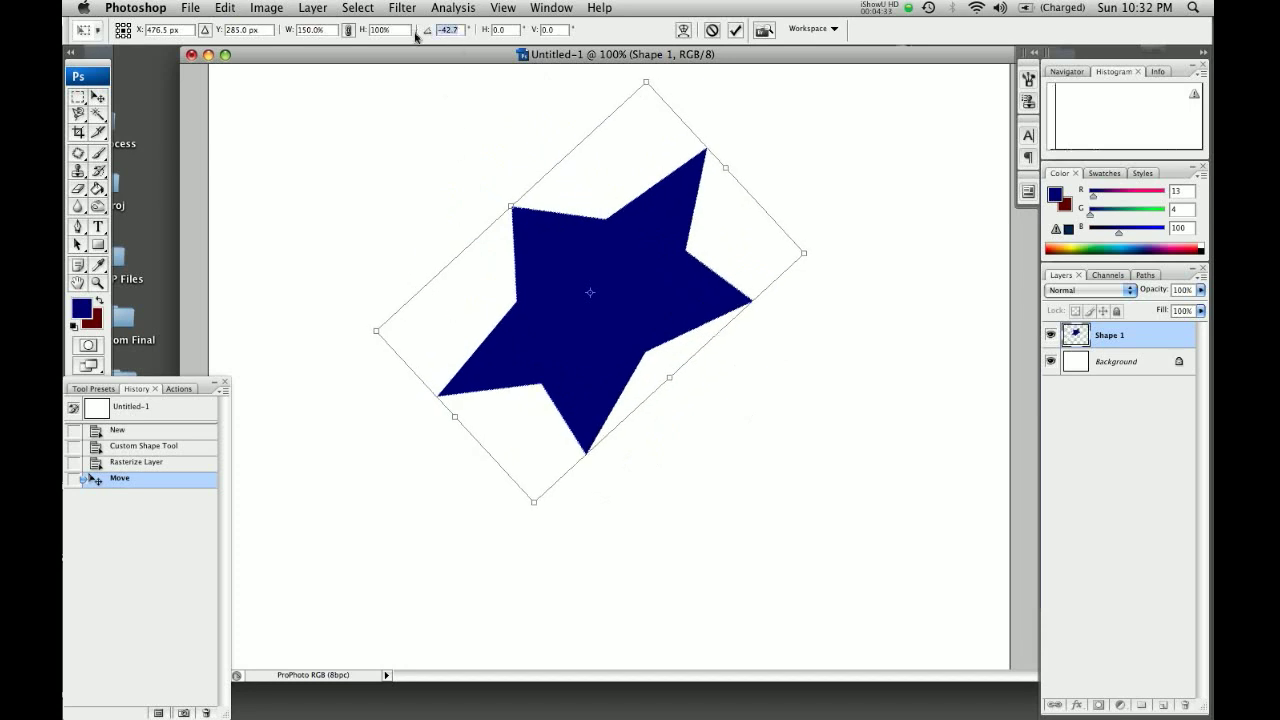
{"action": "type", "text": "45"}
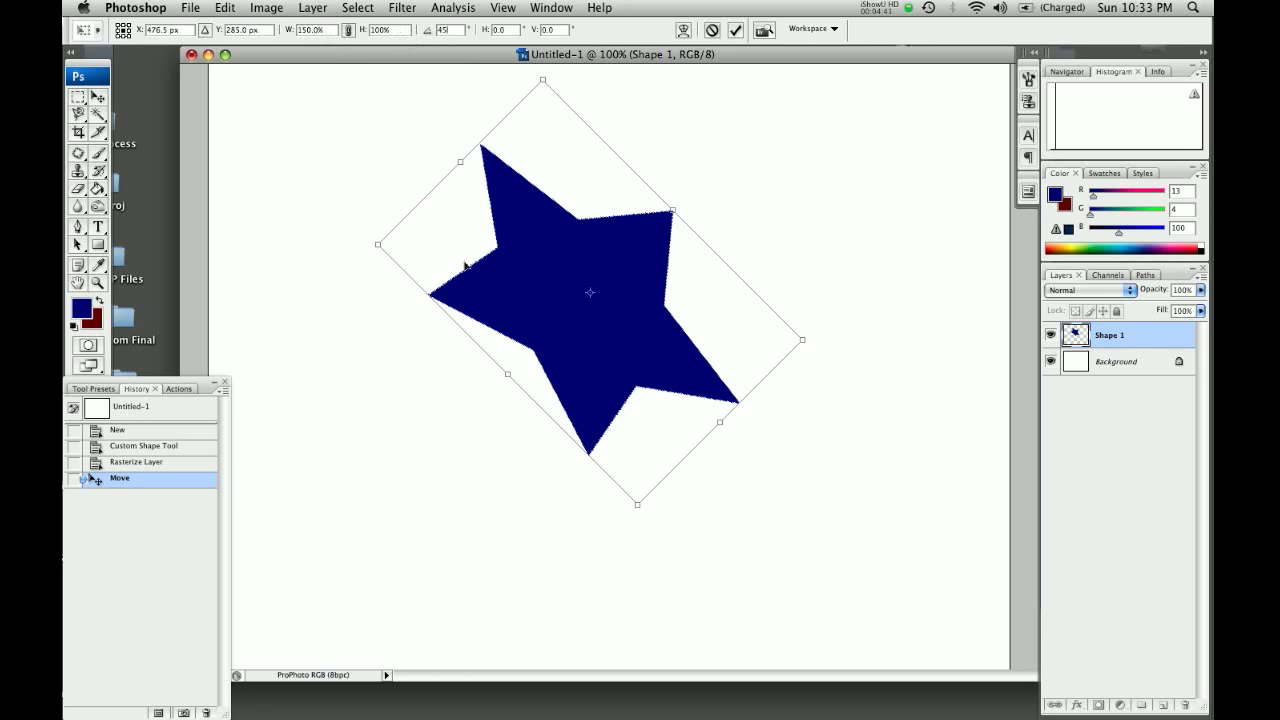
{"action": "right_click", "coordinate": [533, 232]}
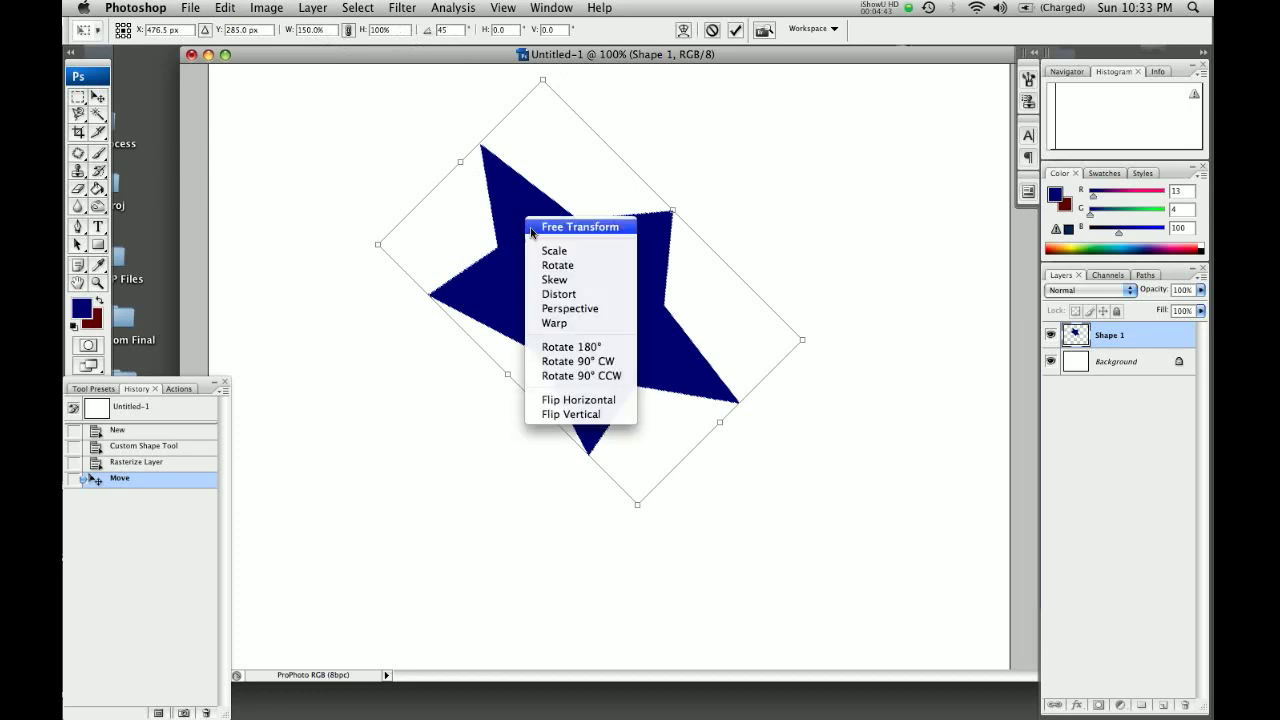
{"action": "left_click", "coordinate": [533, 232]}
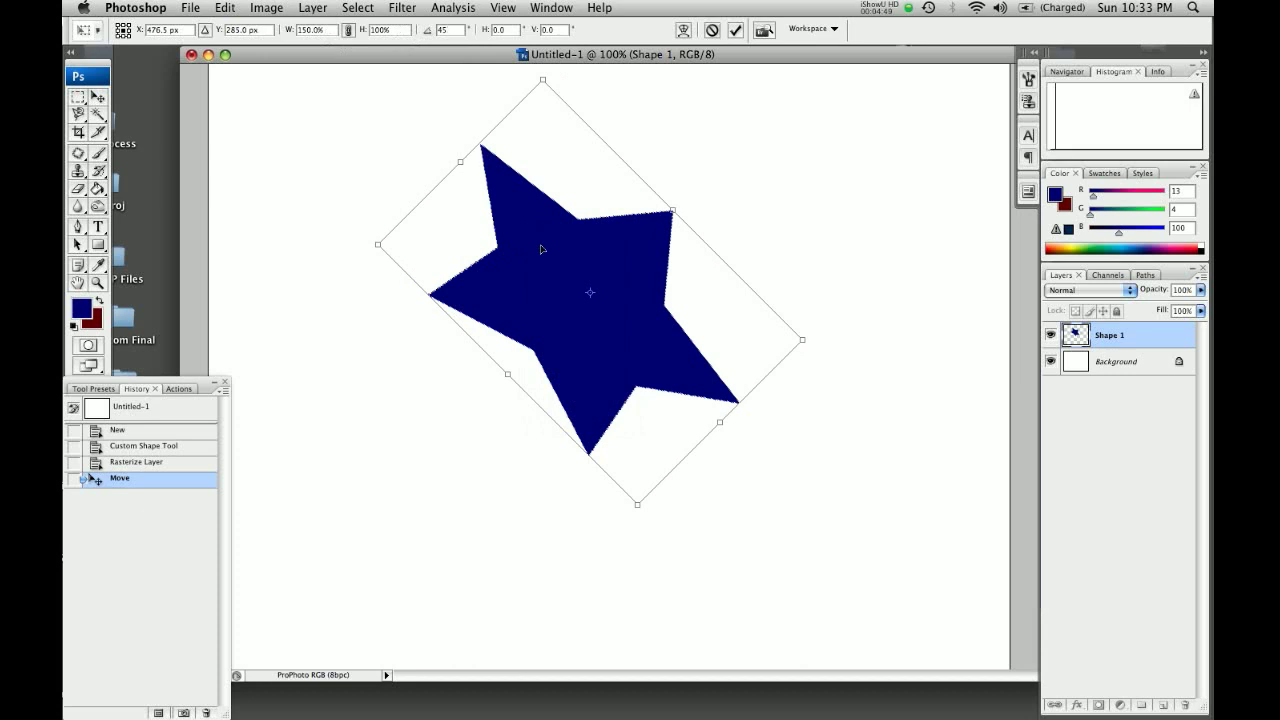
{"action": "key", "text": "Return"}
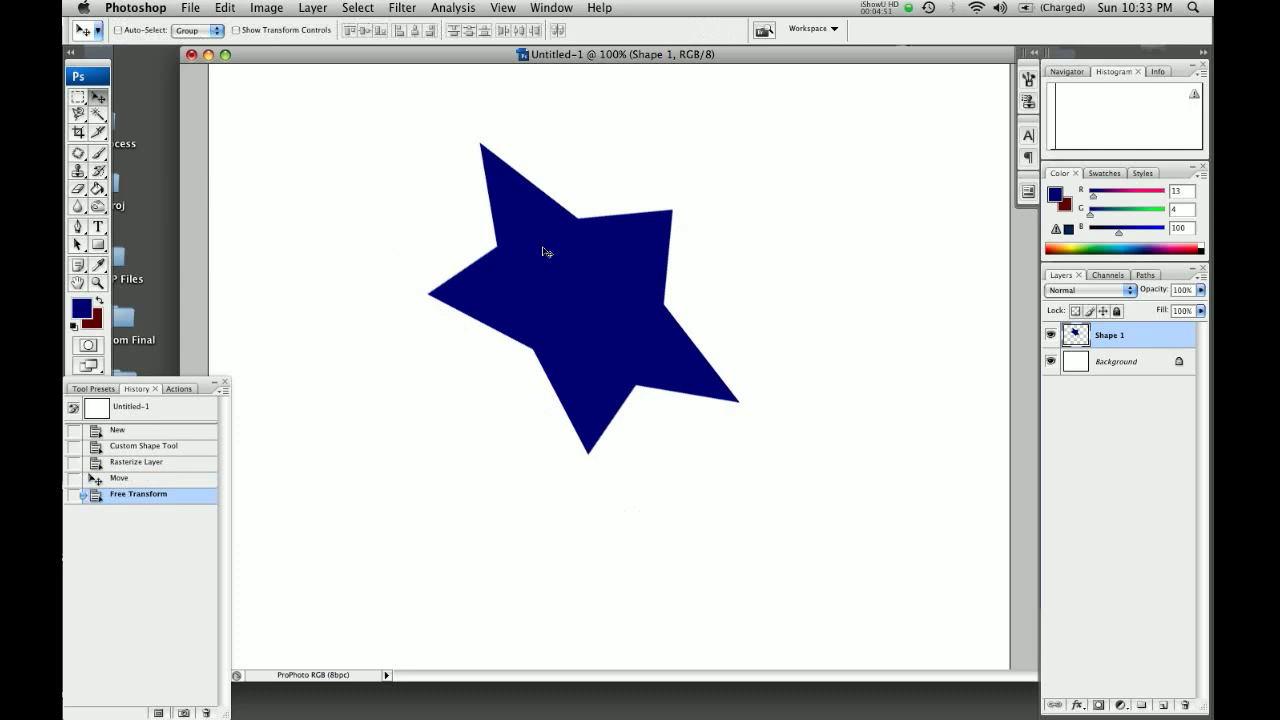
Step: Undo the star's move and transform, then drag the upright star to the upper left
{"action": "mouse_move", "coordinate": [609, 254]}
{"action": "left_mouse_down"}
{"action": "mouse_move", "coordinate": [386, 186]}
{"action": "mouse_move", "coordinate": [524, 258]}
{"action": "mouse_move", "coordinate": [623, 247]}
{"action": "left_mouse_up"}
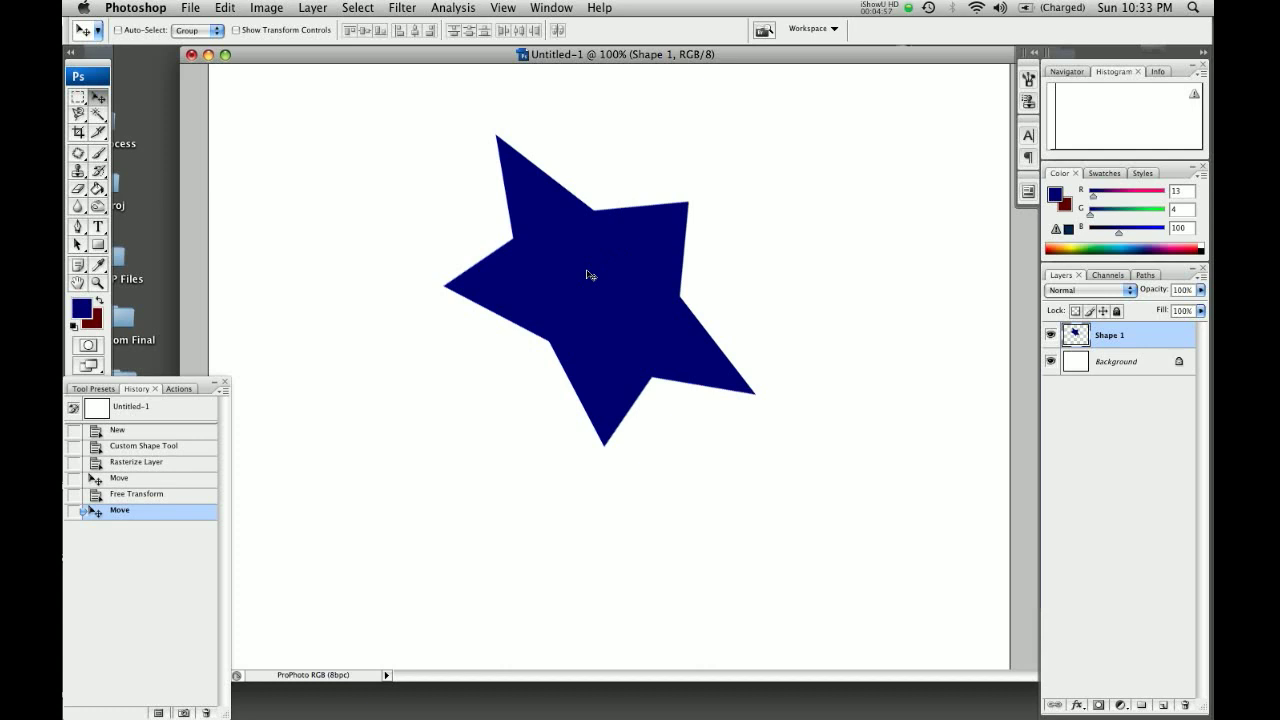
{"action": "key", "text": "super+z"}
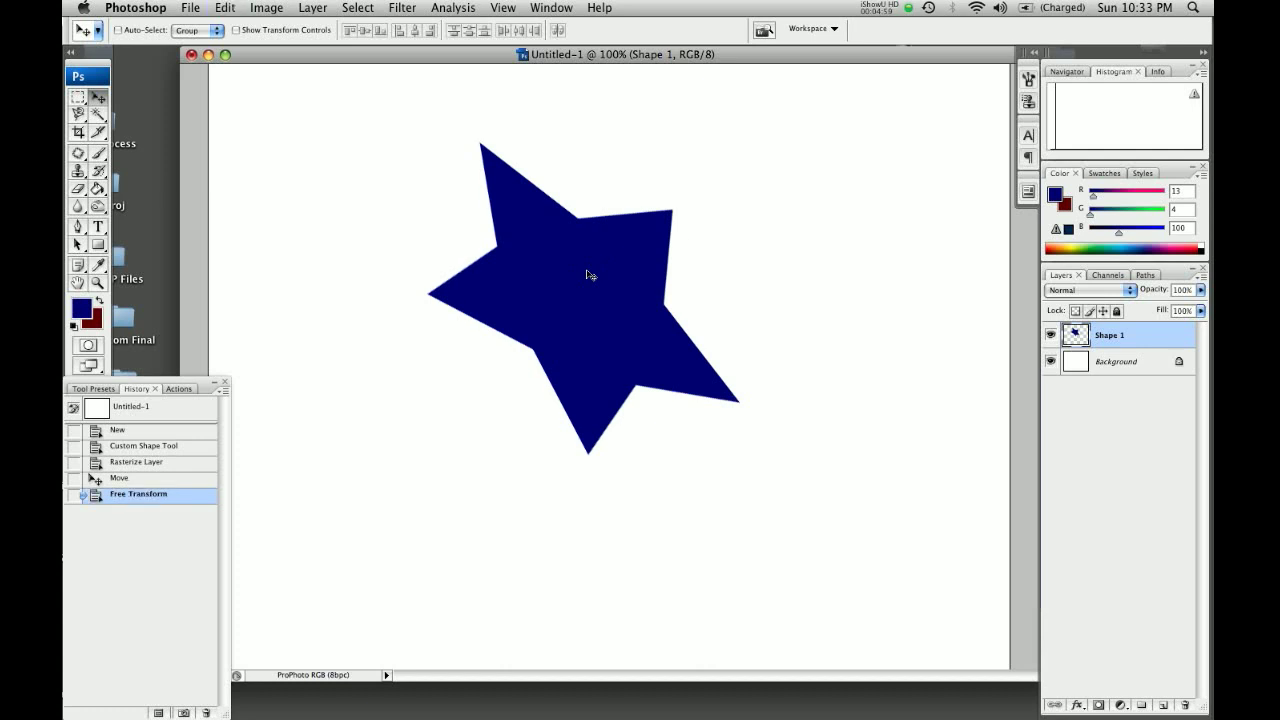
{"action": "key", "text": "alt+super+z"}
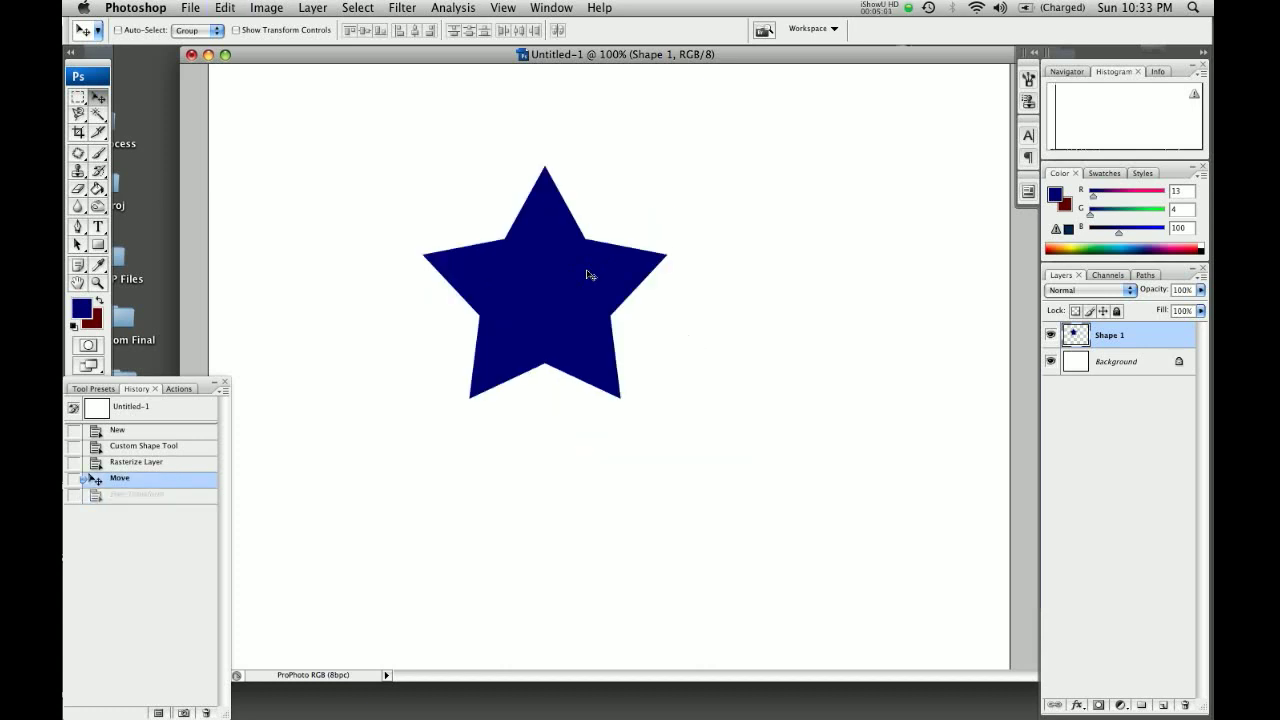
{"action": "left_click_drag", "start_coordinate": [538, 286], "coordinate": [349, 201]}
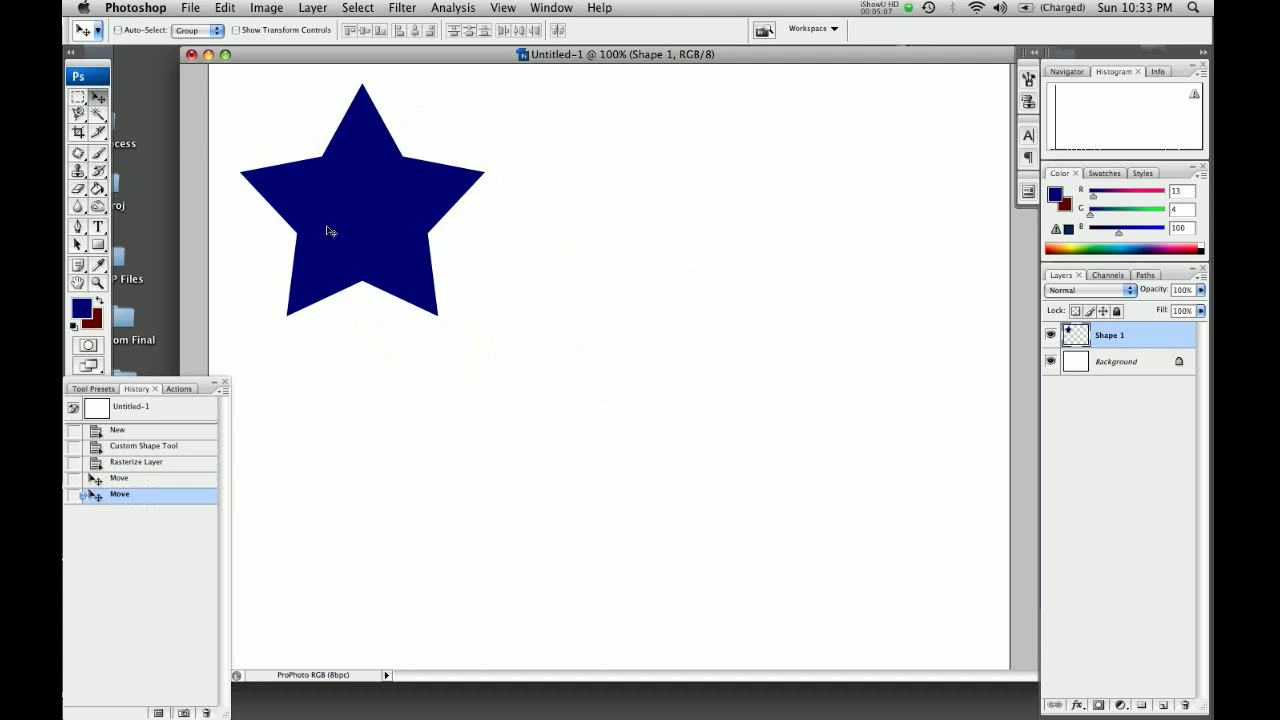
Step: Set the foreground to magenta (100, 4, 65) and select the Ellipse tool
{"action": "left_click", "coordinate": [88, 310]}
{"action": "left_click", "coordinate": [646, 446]}
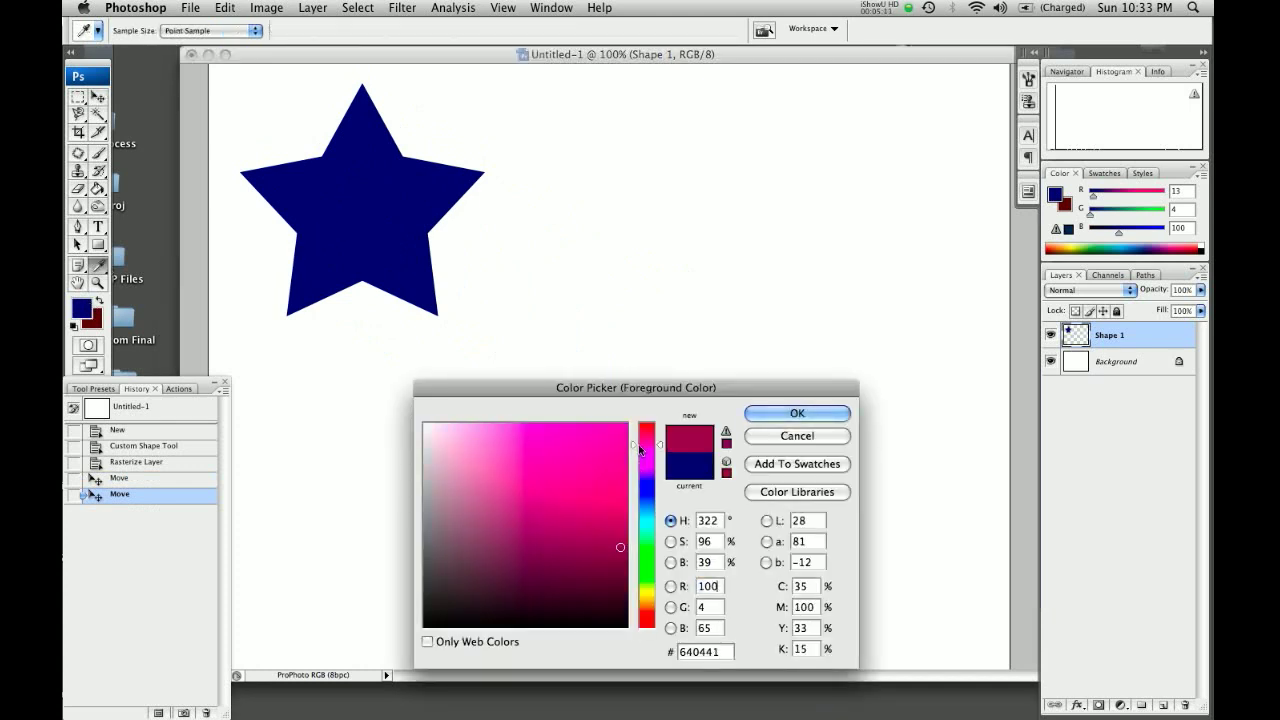
{"action": "left_click", "coordinate": [790, 414]}
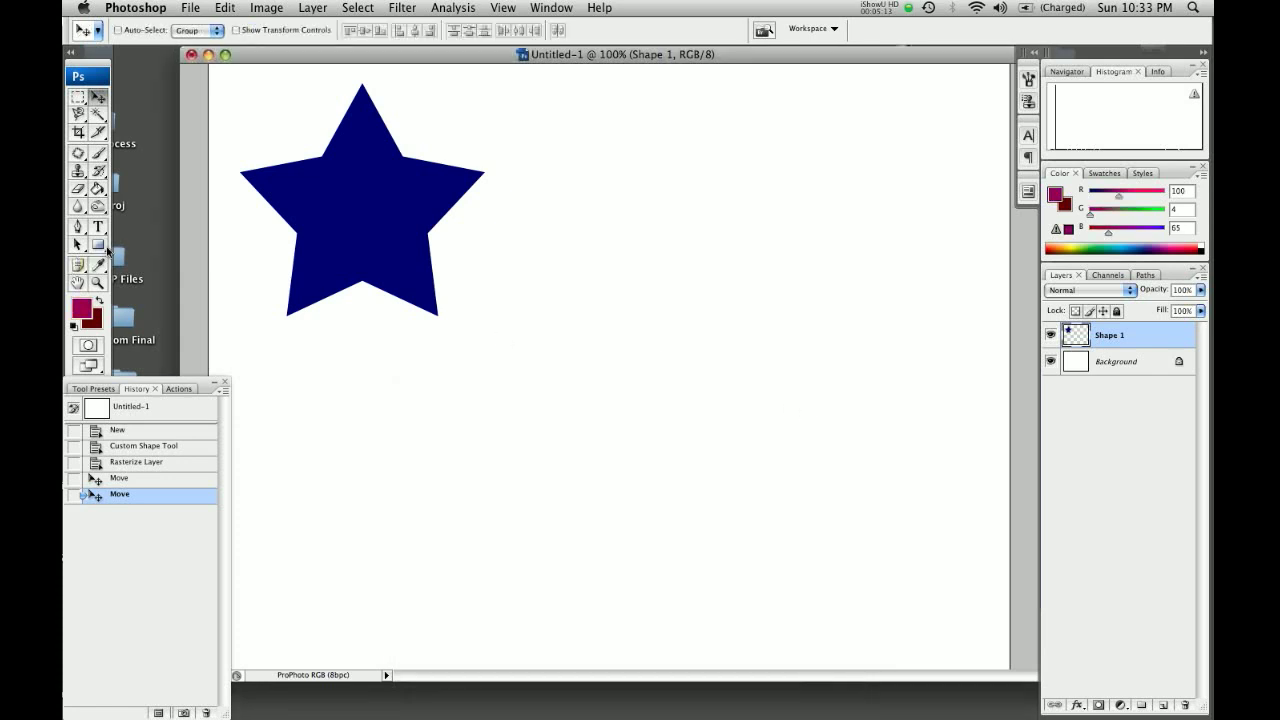
{"action": "left_click", "coordinate": [99, 246]}
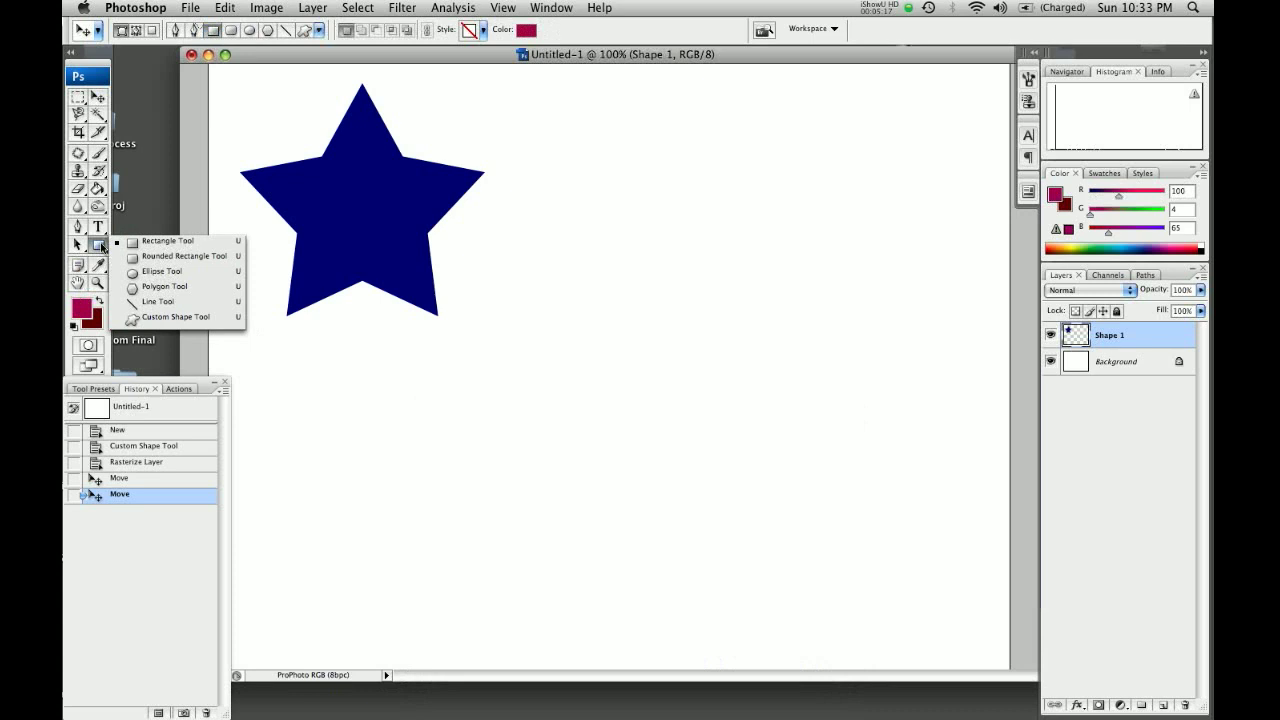
{"action": "left_click", "coordinate": [150, 273]}
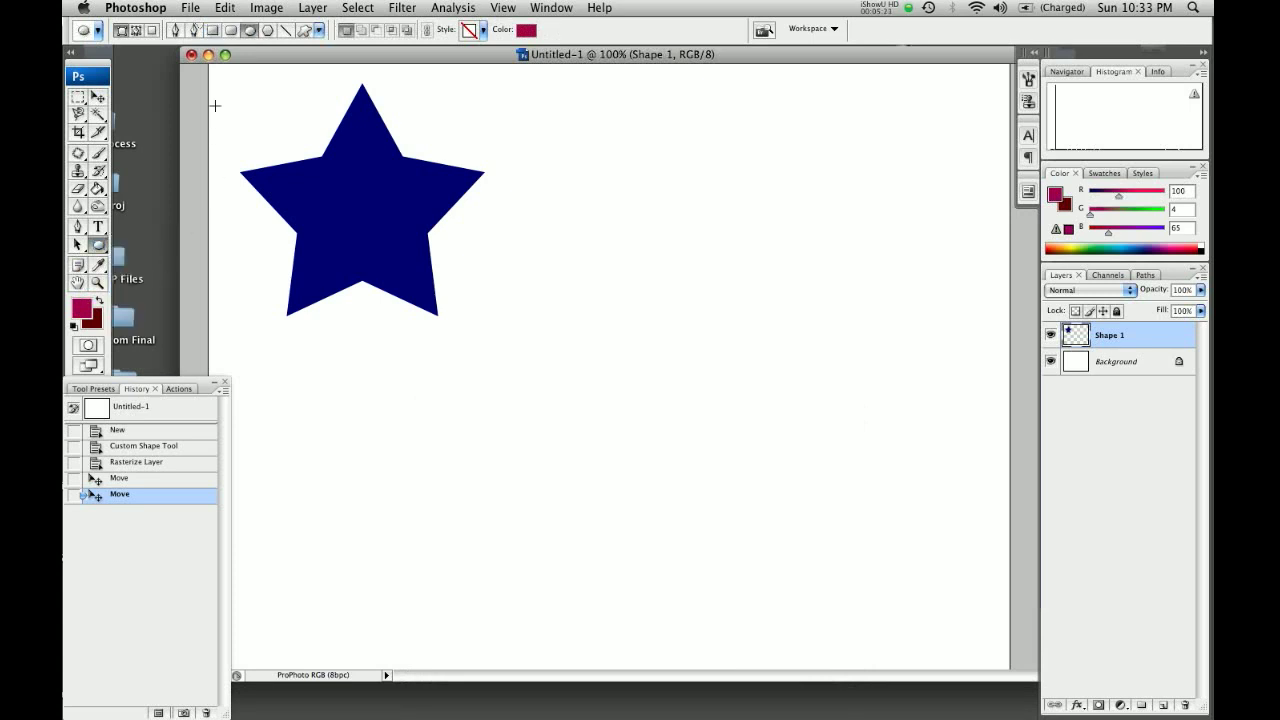
{"action": "left_click", "coordinate": [230, 29]}
{"action": "left_click", "coordinate": [212, 29]}
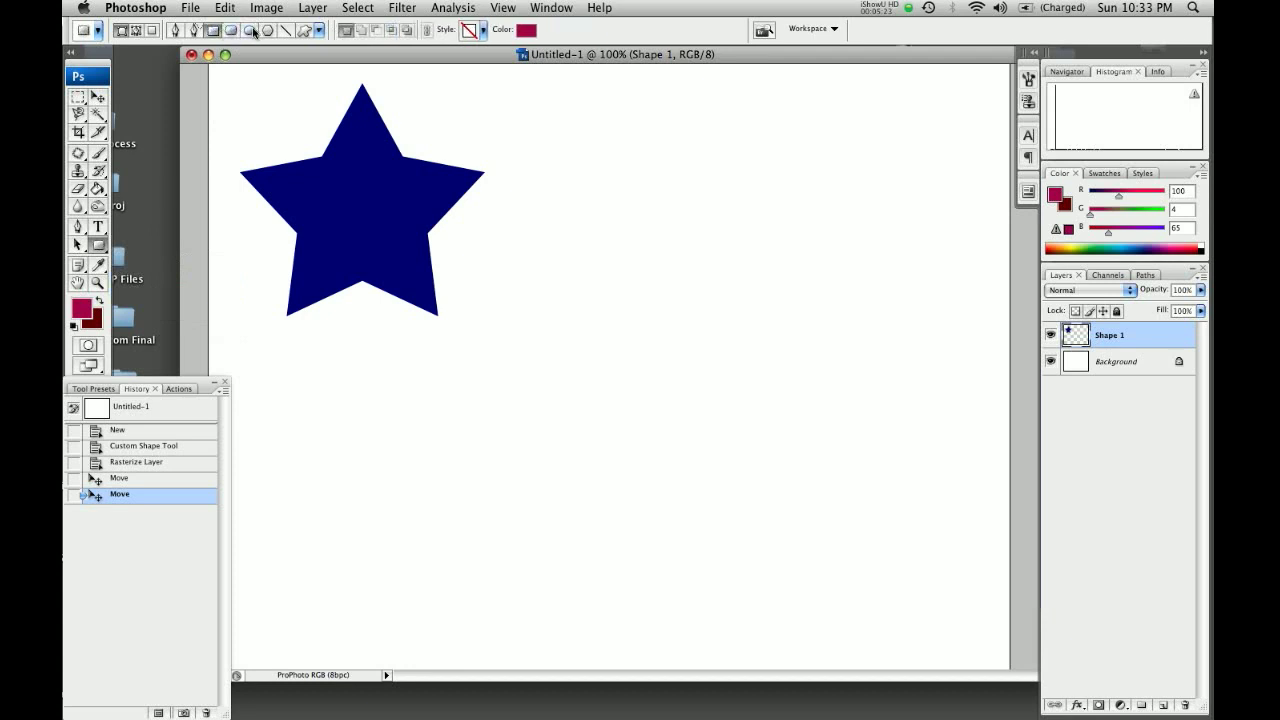
{"action": "left_click", "coordinate": [252, 31]}
Step: Draw an oval below-right of the star and rasterize its Shape 2 layer
{"action": "left_click_drag", "start_coordinate": [590, 192], "coordinate": [688, 448]}
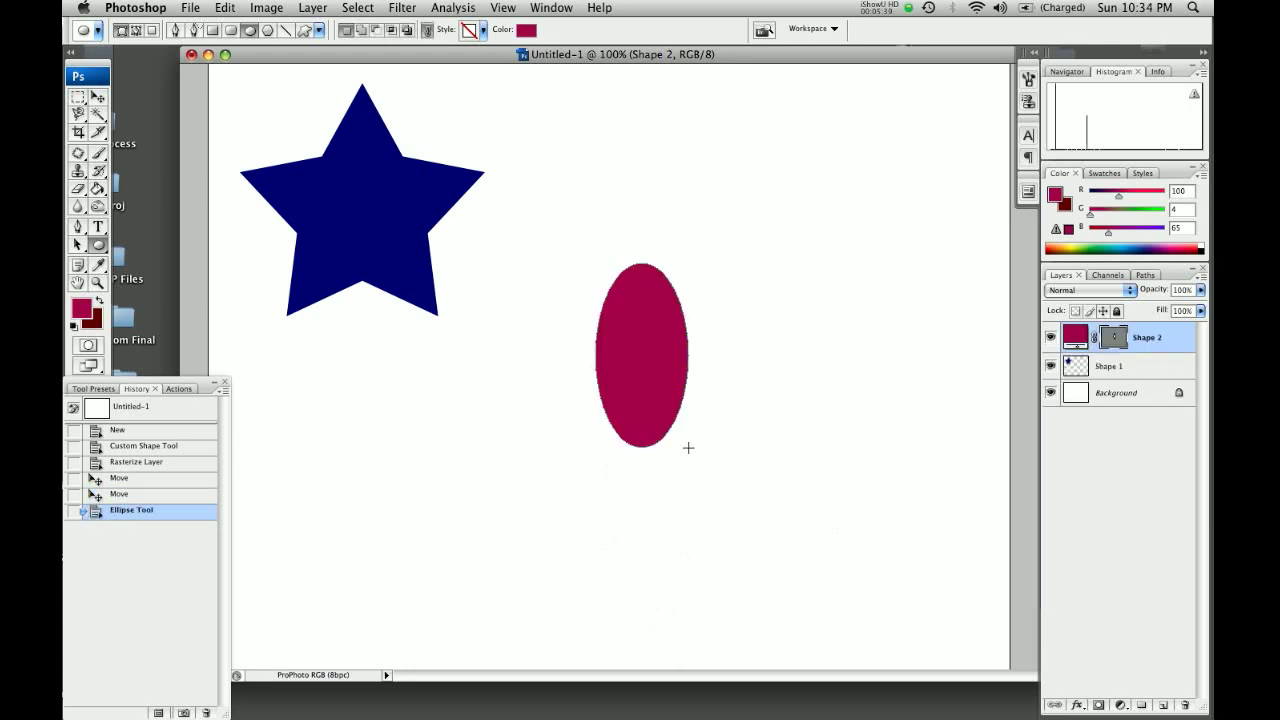
{"action": "right_click", "coordinate": [643, 369]}
{"action": "left_click", "coordinate": [661, 469]}
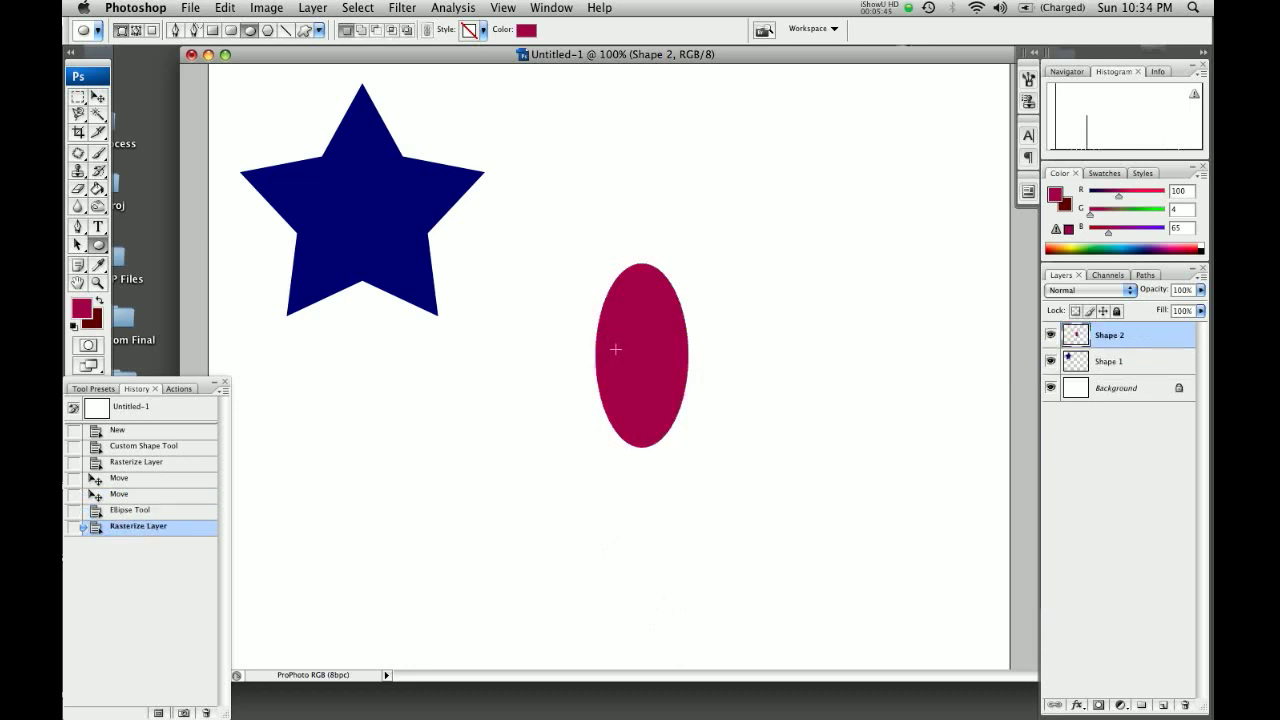
Step: Choose the Rectangle tool and set the foreground to bright green
{"action": "left_click", "coordinate": [213, 31]}
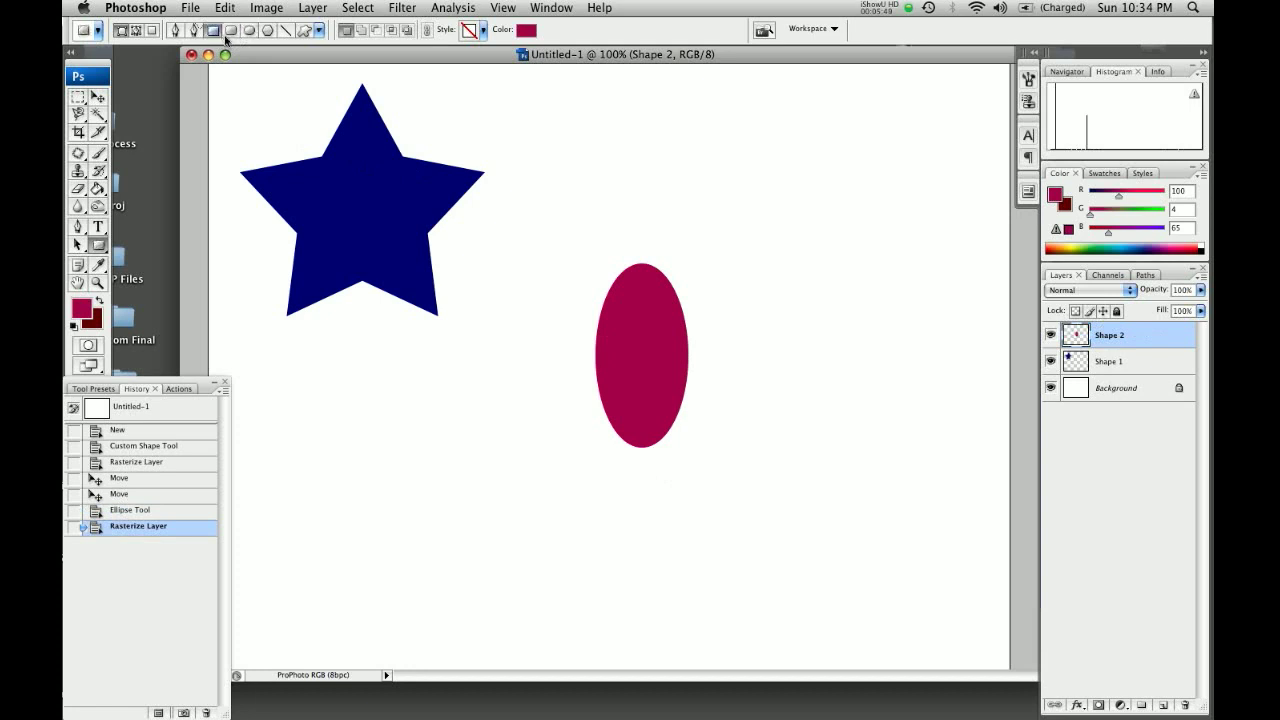
{"action": "left_click", "coordinate": [80, 308]}
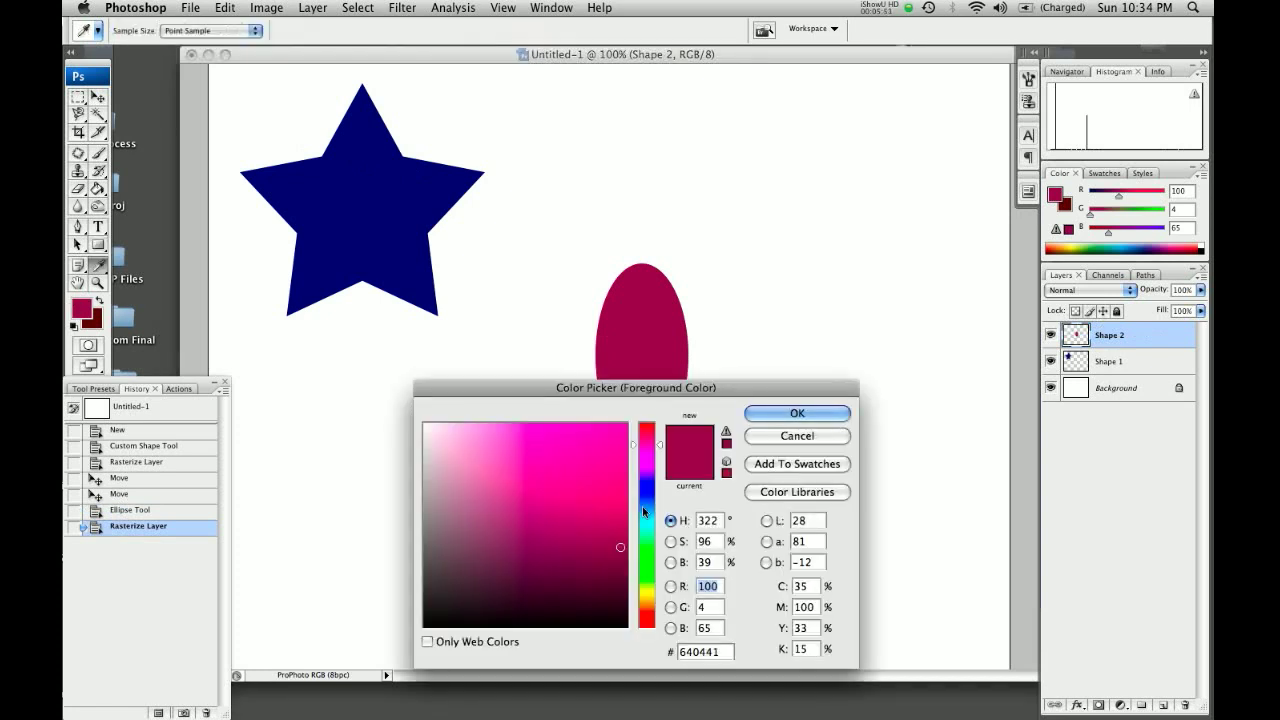
{"action": "left_click", "coordinate": [647, 552]}
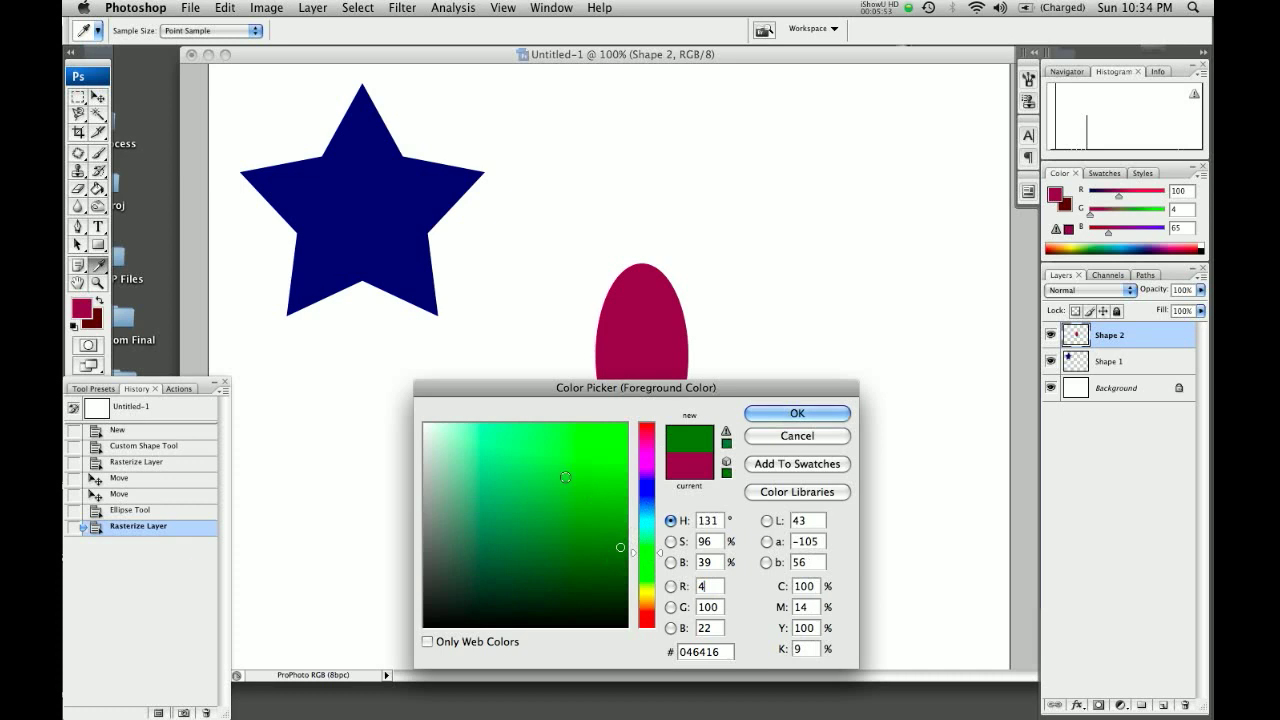
{"action": "left_click", "coordinate": [520, 445]}
{"action": "left_click", "coordinate": [823, 414]}
{"action": "key", "text": "u"}
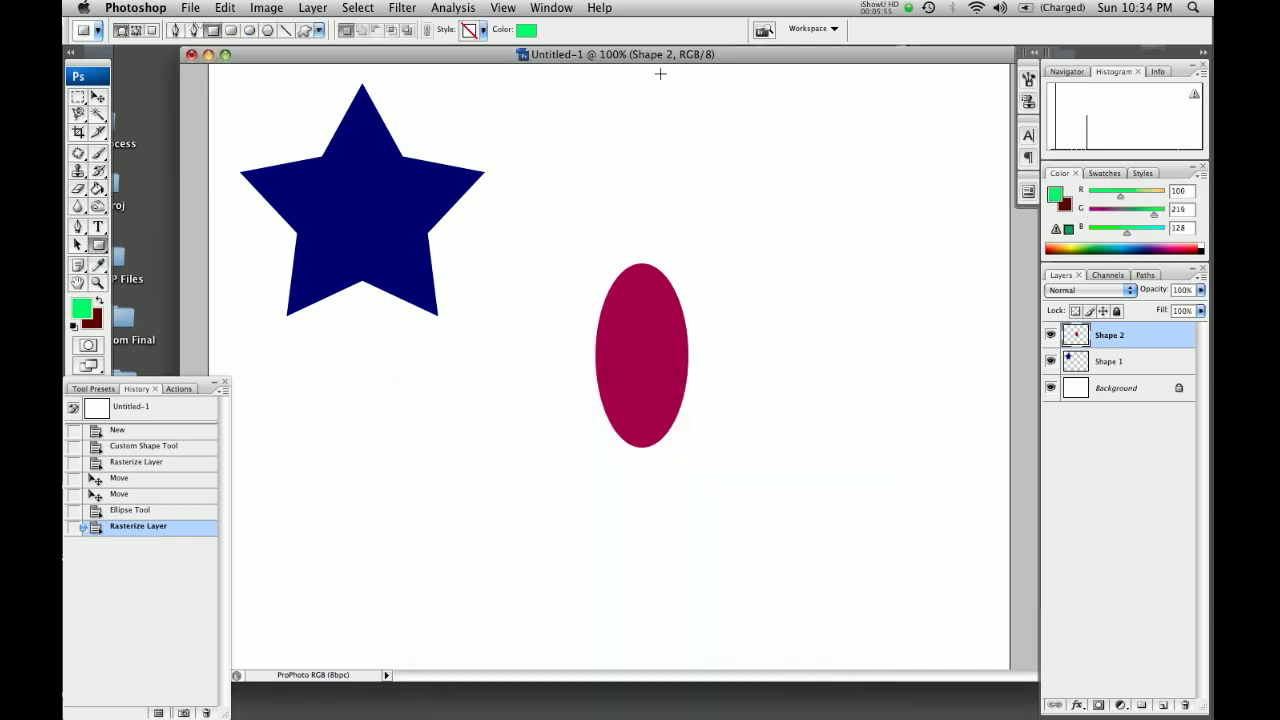
Step: Draw a rectangle at the canvas's top right and rasterize its Shape 3 layer
{"action": "left_click_drag", "start_coordinate": [664, 111], "coordinate": [914, 161]}
{"action": "right_click", "coordinate": [846, 152]}
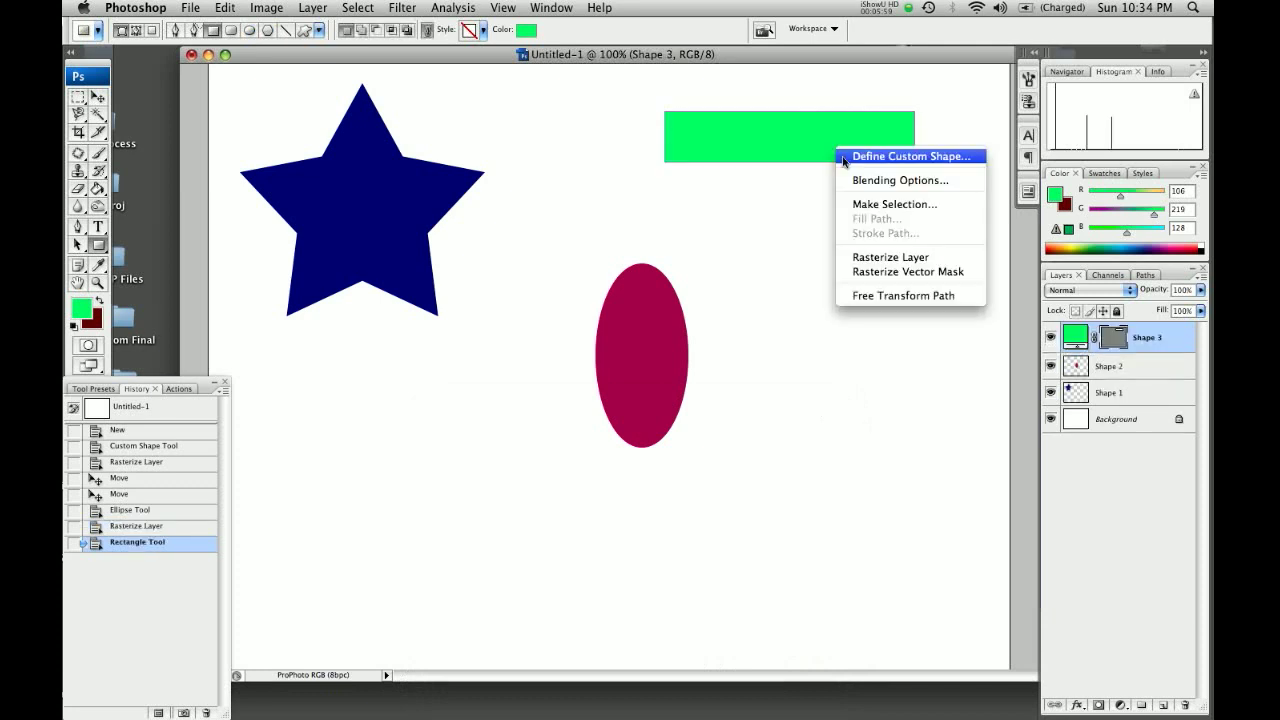
{"action": "left_click", "coordinate": [874, 258]}
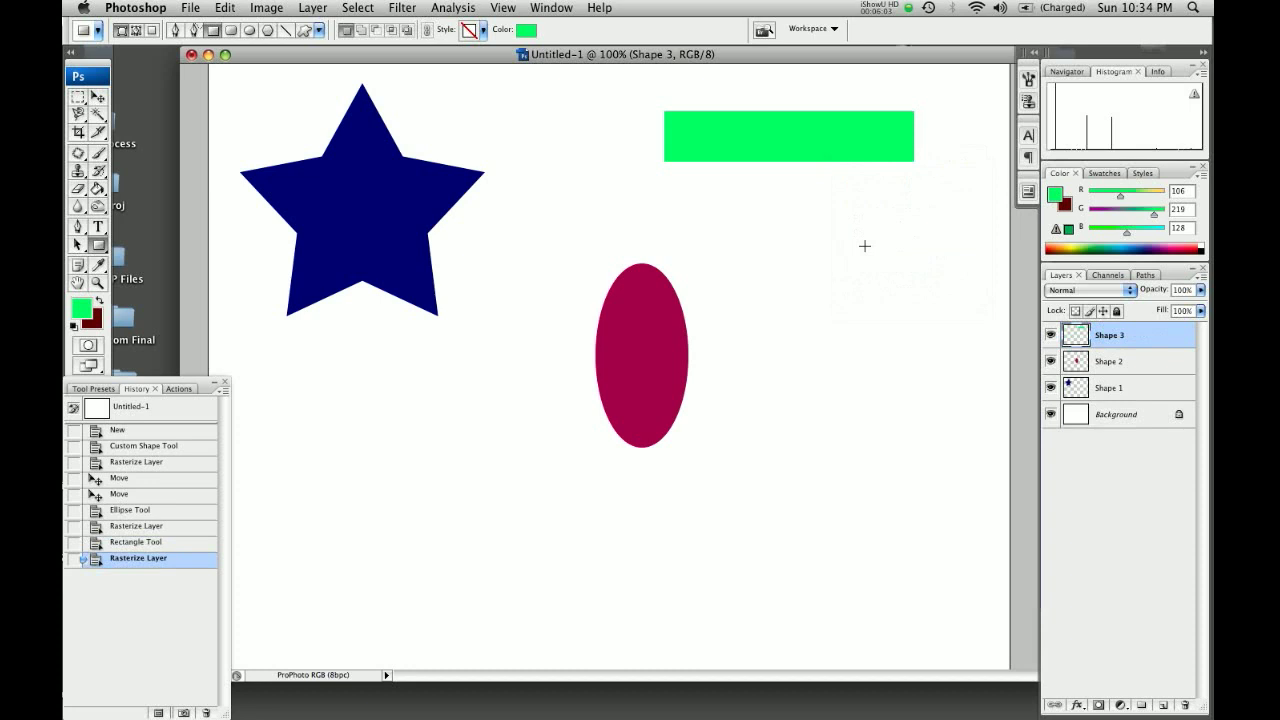
Step: Move the green rectangle to the lower left and lower the magenta oval slightly
{"action": "left_click", "coordinate": [98, 96]}
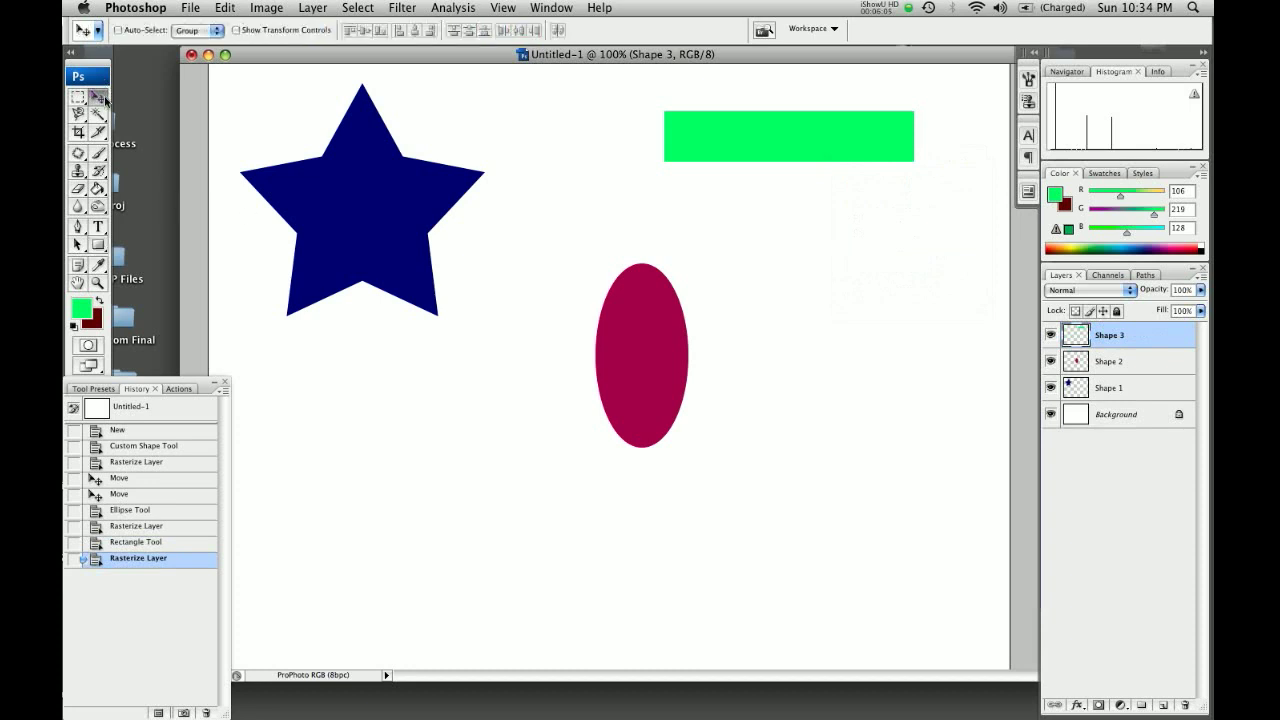
{"action": "left_click_drag", "start_coordinate": [758, 141], "coordinate": [371, 589]}
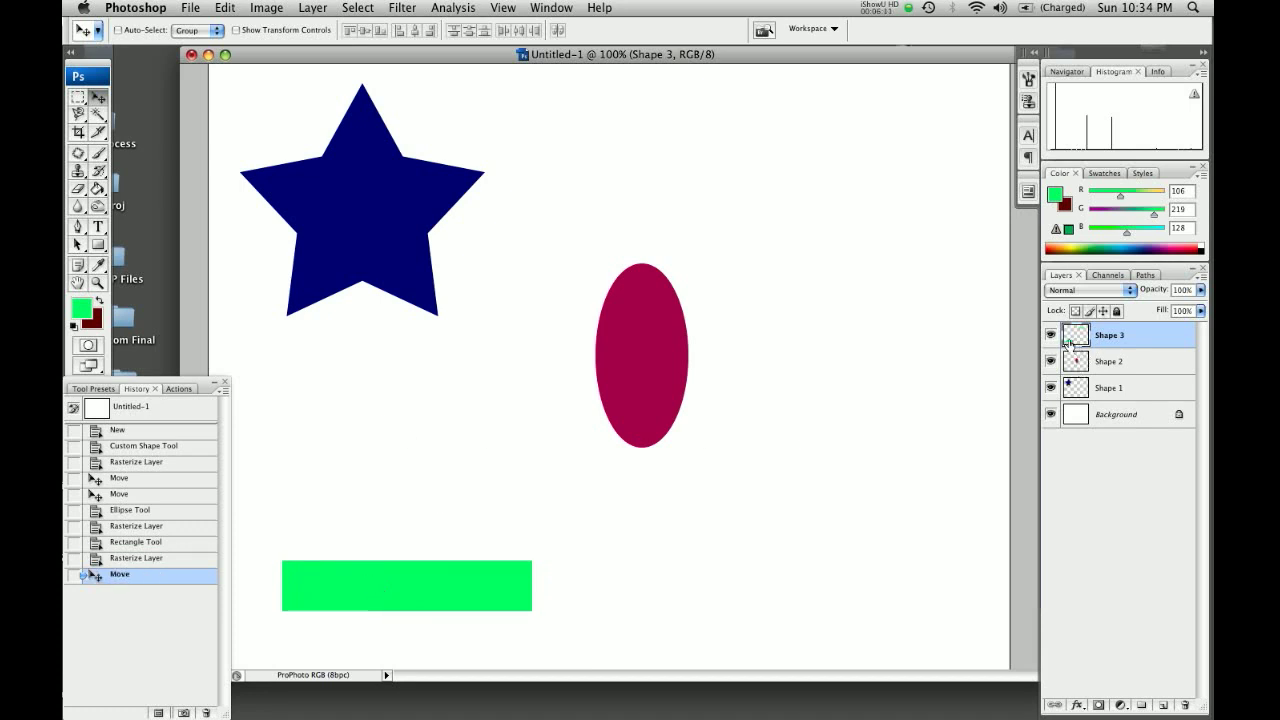
{"action": "left_click_drag", "start_coordinate": [354, 589], "coordinate": [375, 567]}
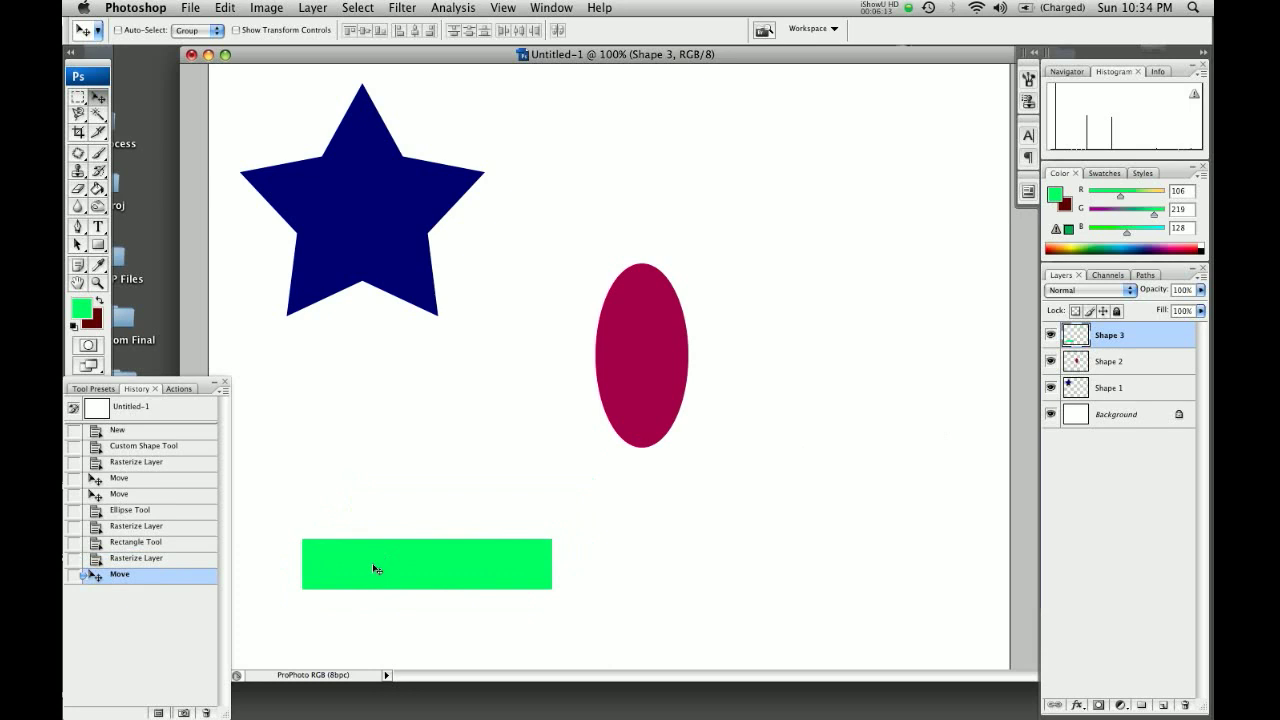
{"action": "left_click", "coordinate": [1135, 362]}
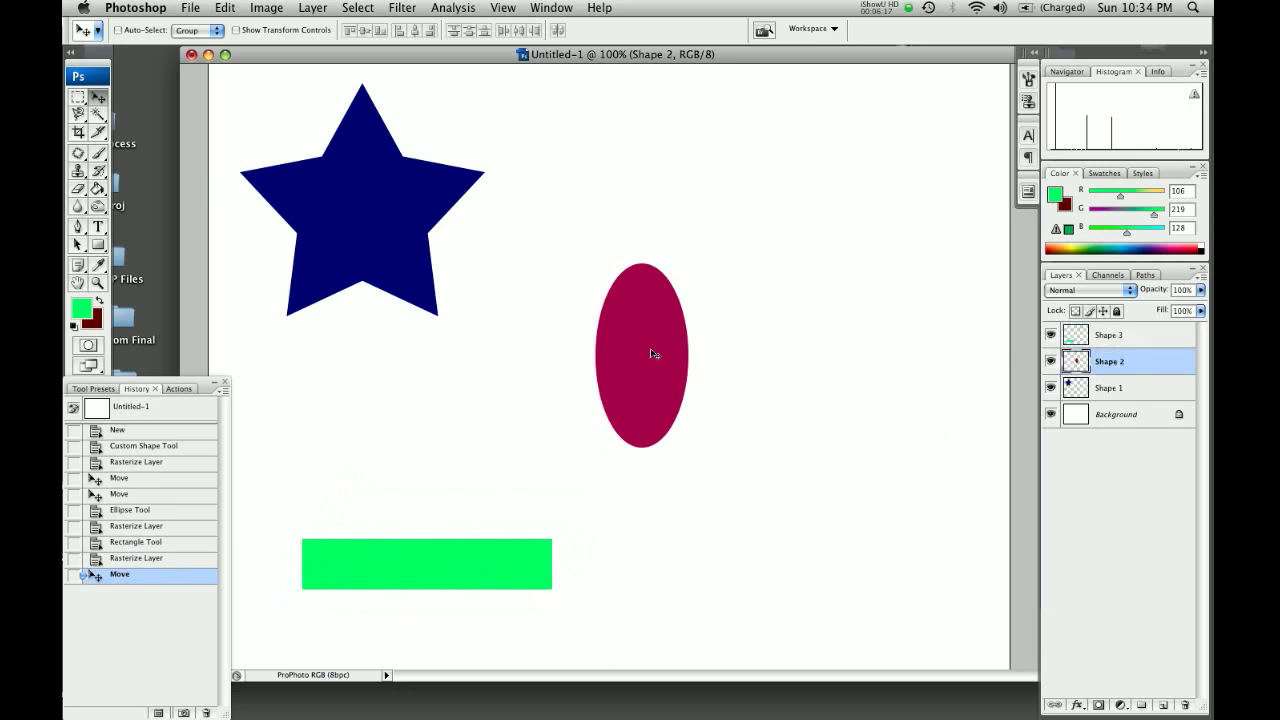
{"action": "left_click_drag", "start_coordinate": [657, 351], "coordinate": [700, 402]}
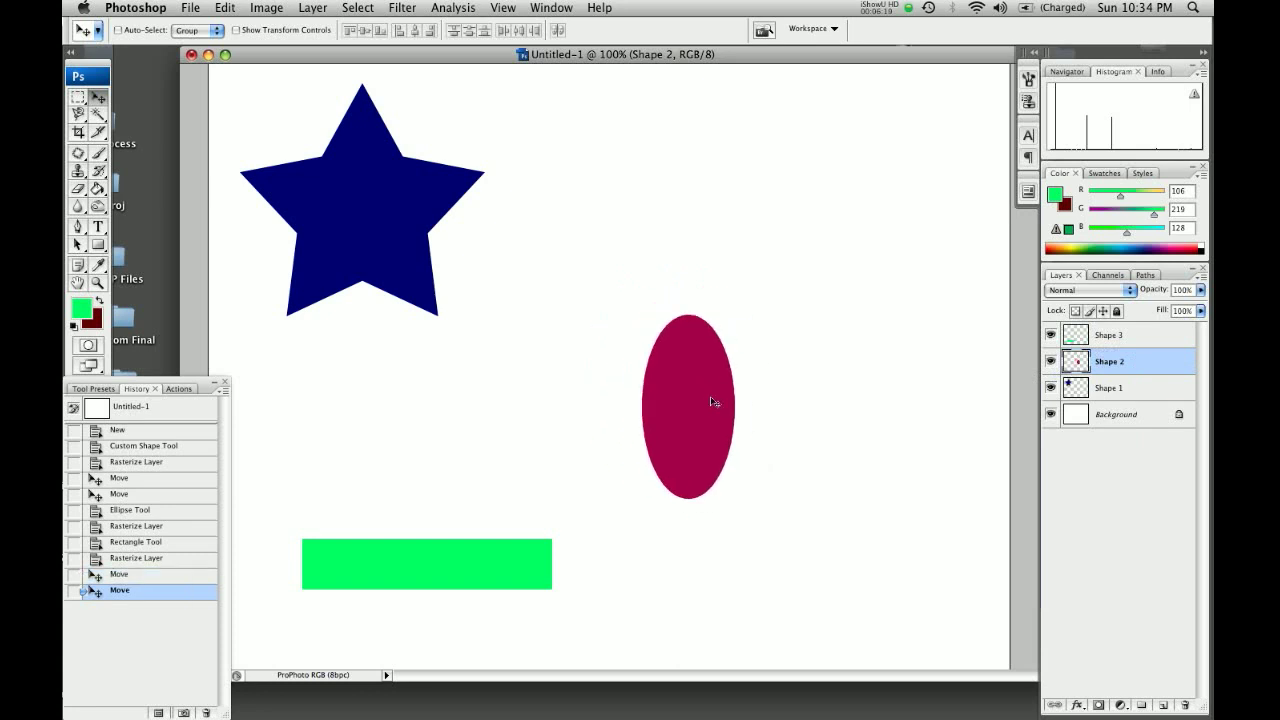
Step: Rename the Shape 1, Shape 2 and Shape 3 layers to star, oval and rectangle
{"action": "double_click", "coordinate": [1108, 389]}
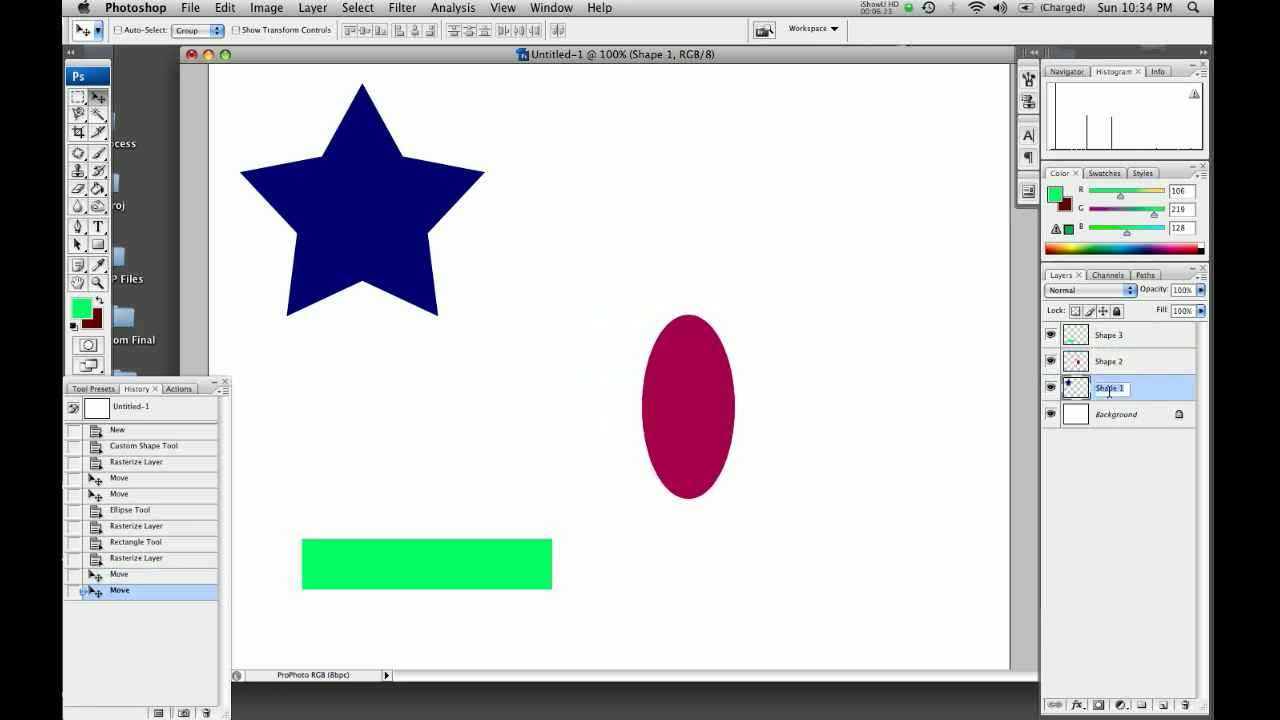
{"action": "type", "text": "star"}
{"action": "double_click", "coordinate": [1113, 363]}
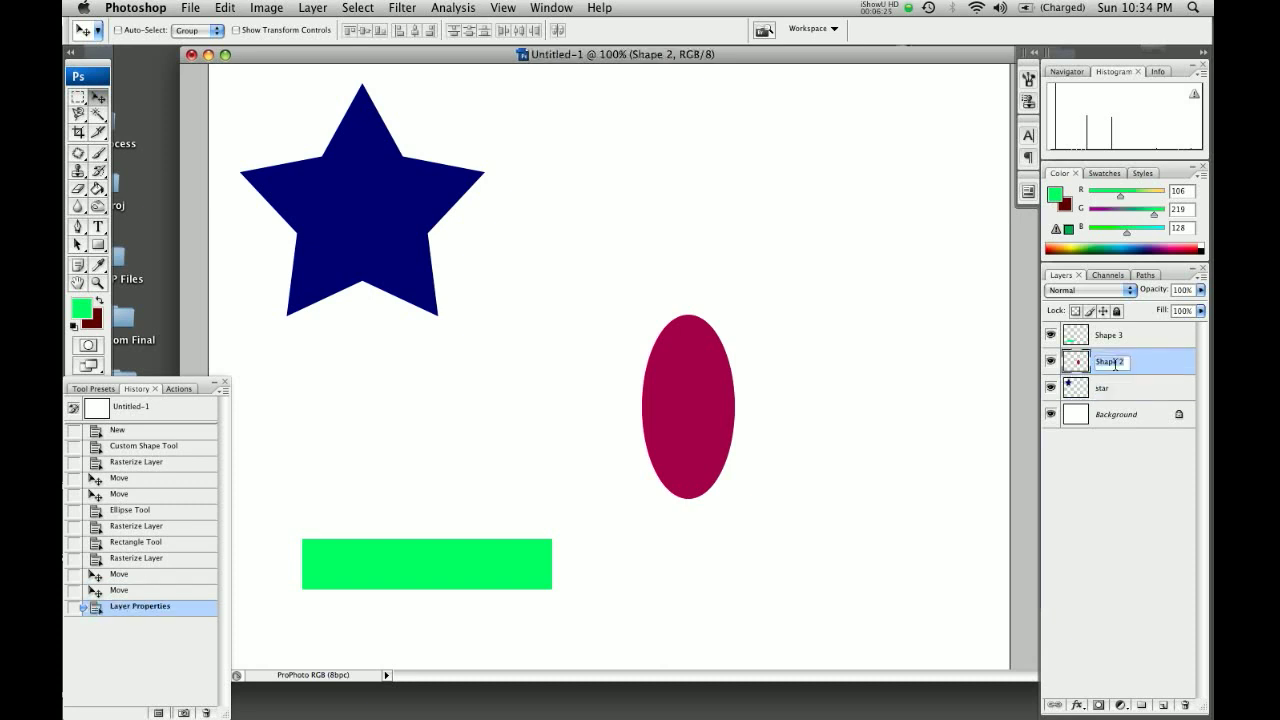
{"action": "type", "text": "oval"}
{"action": "double_click", "coordinate": [1110, 336]}
{"action": "type", "text": "rectan"}
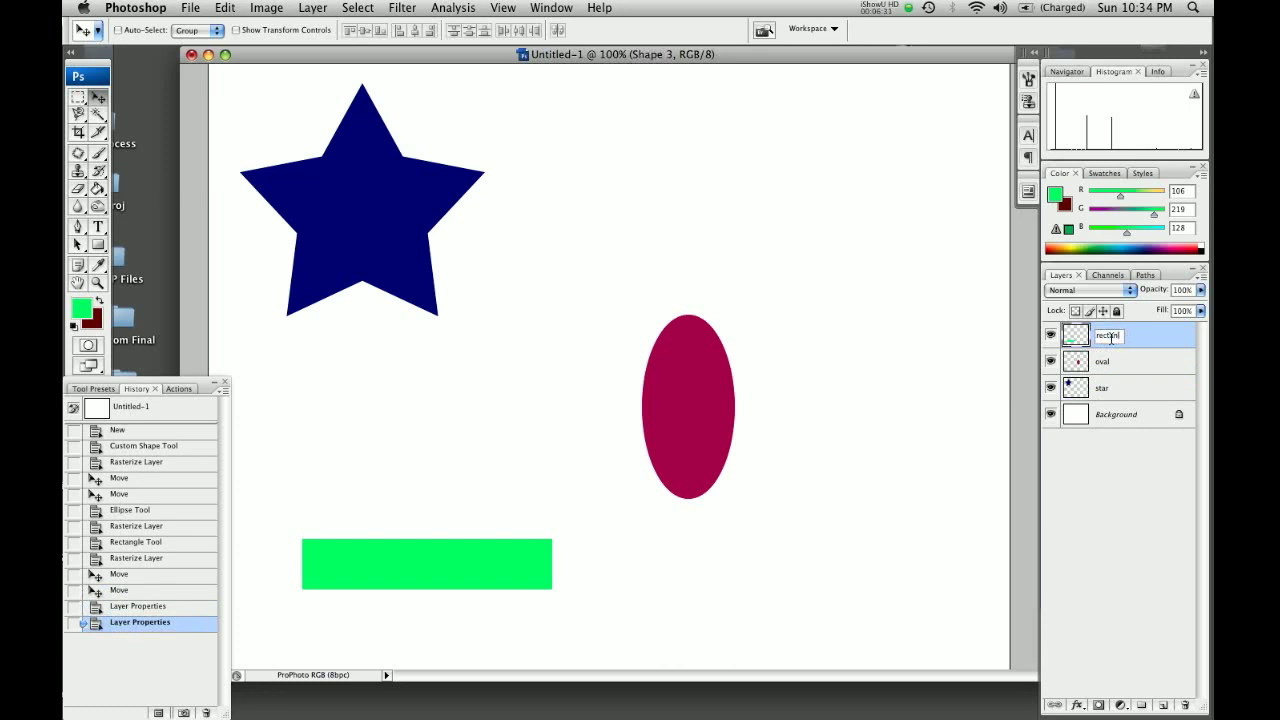
{"action": "type", "text": "gle"}
Step: Nudge the oval up-right, then select rectangle, oval and star layers and align their left edges
{"action": "left_click", "coordinate": [1126, 362]}
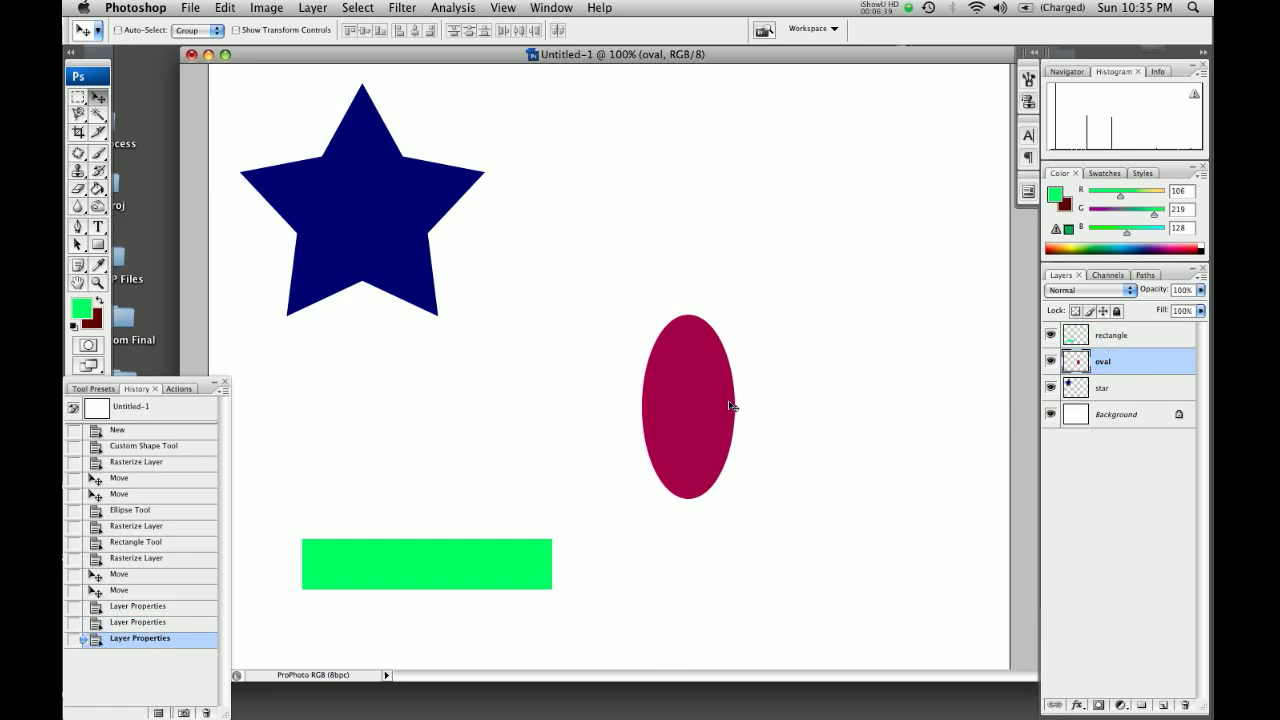
{"action": "left_click_drag", "start_coordinate": [702, 404], "coordinate": [748, 382]}
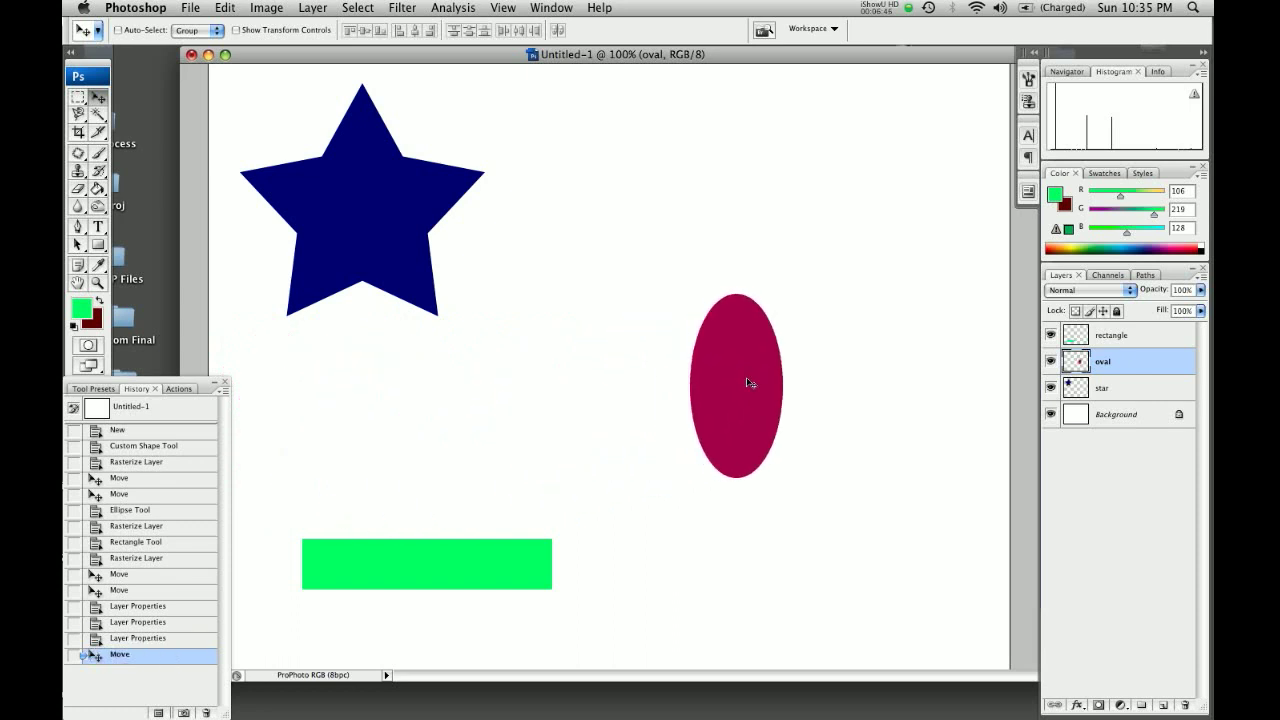
{"action": "left_click", "coordinate": [1151, 343]}
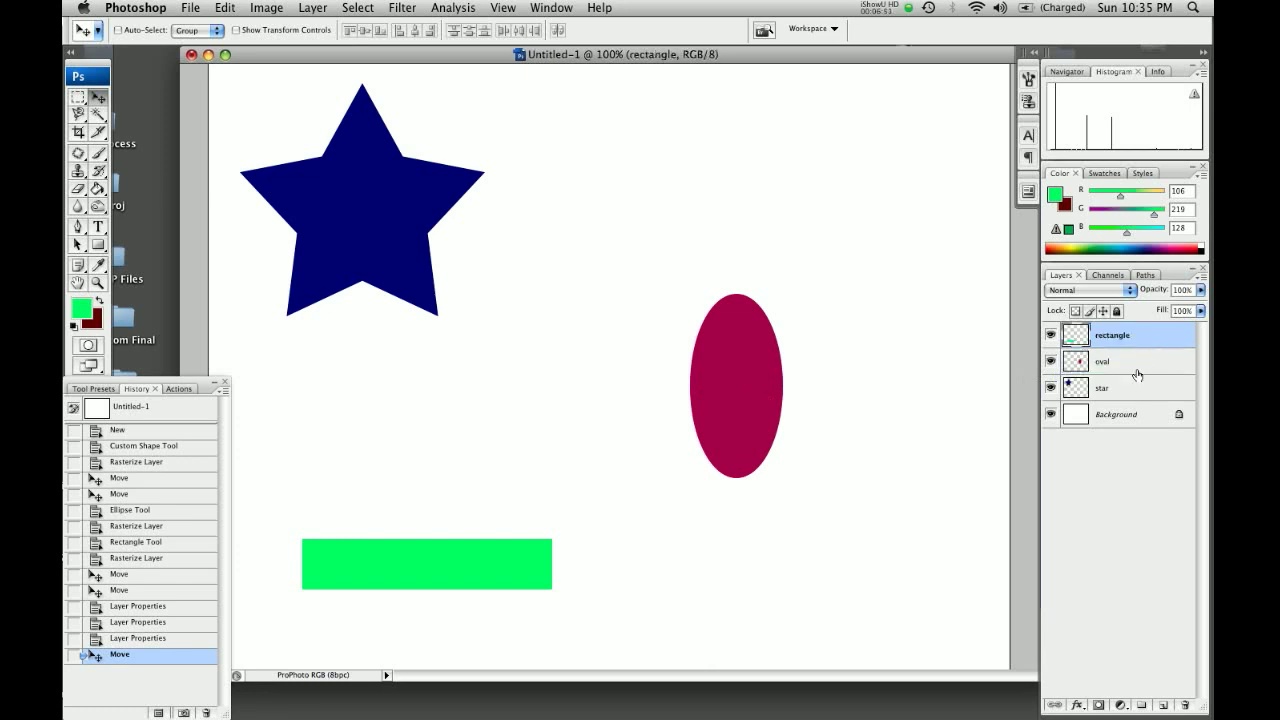
{"action": "left_click", "coordinate": [1141, 386], "text": "shift"}
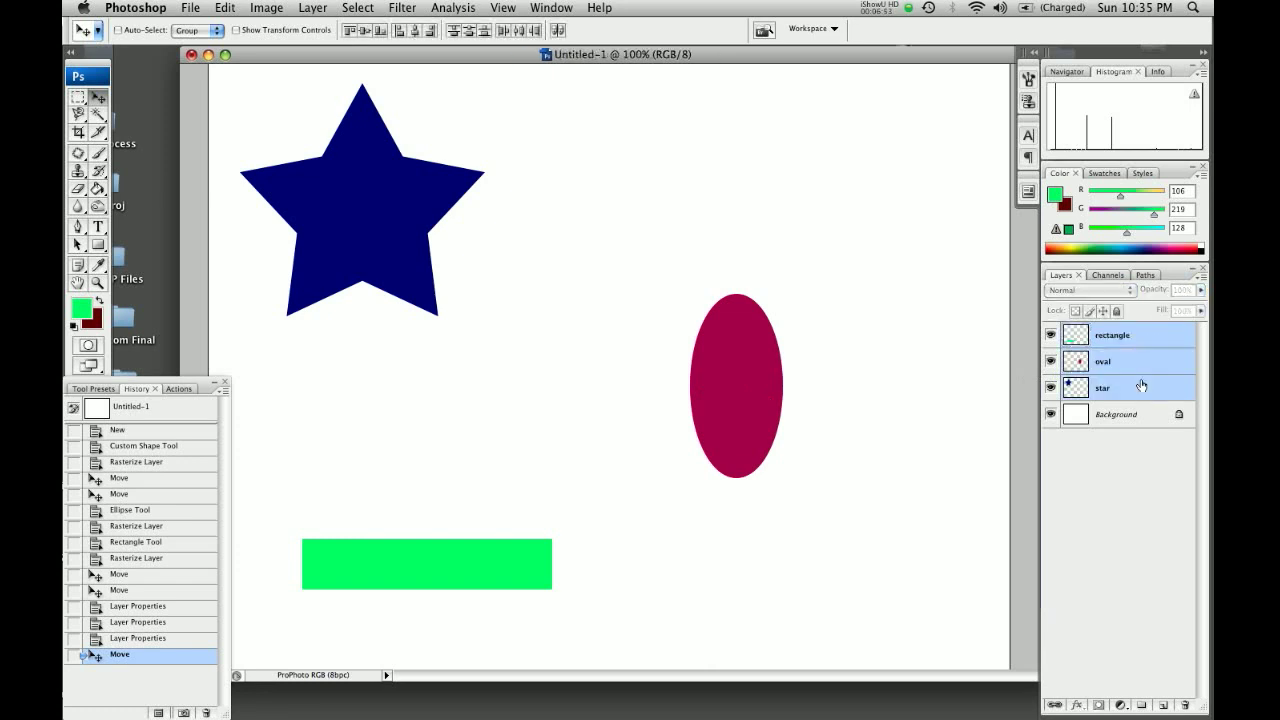
{"action": "left_click", "coordinate": [399, 32]}
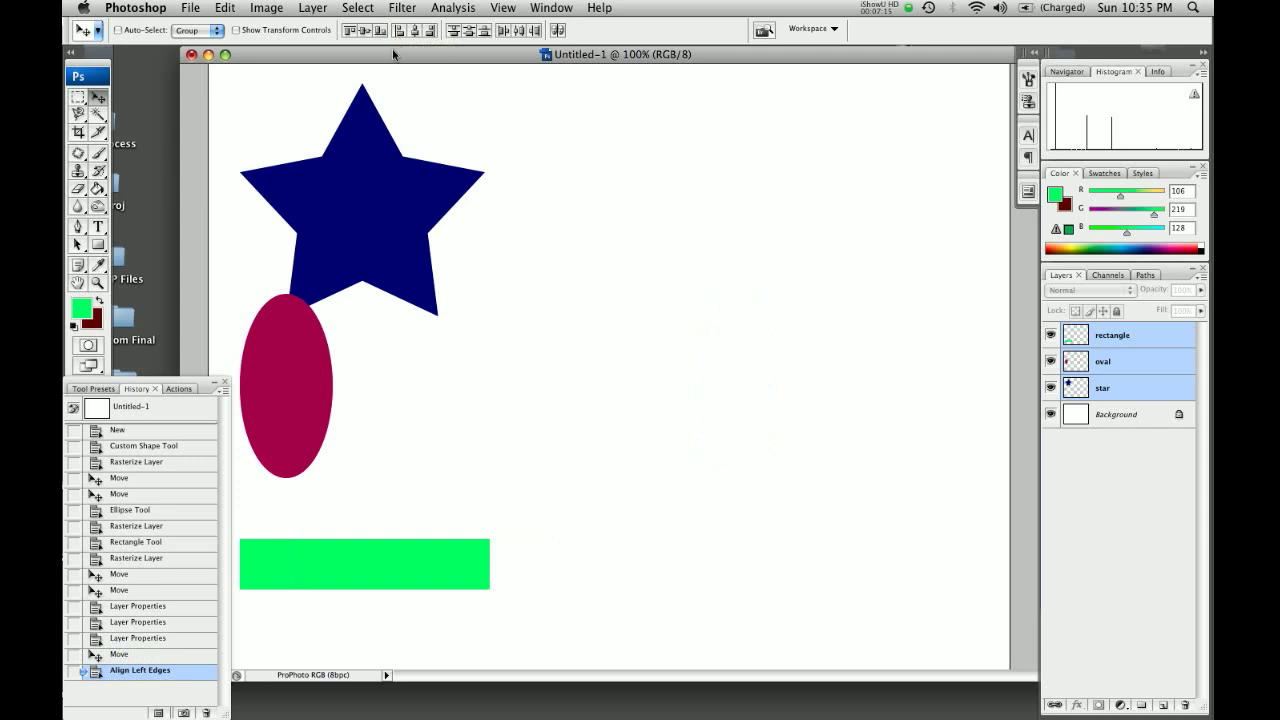
{"action": "left_click_drag", "start_coordinate": [392, 51], "coordinate": [490, 52]}
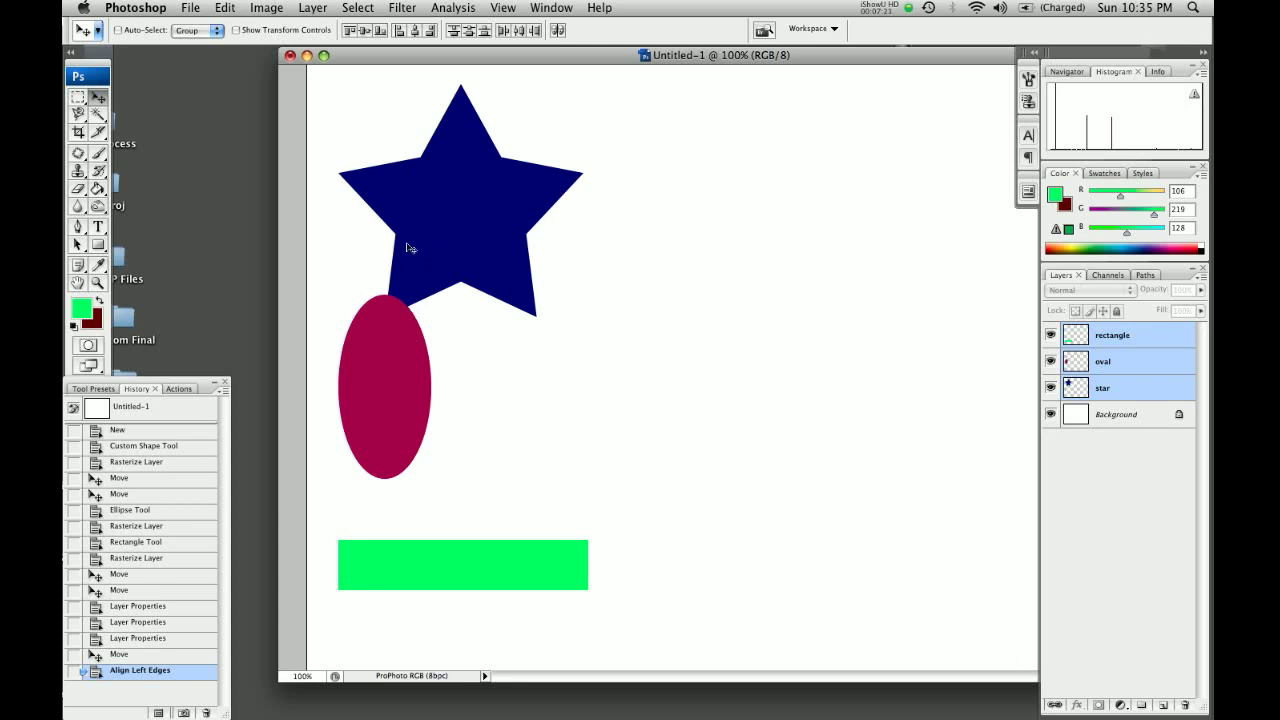
Step: Drop the magenta oval to just above the green rectangle, undoing one misplaced move
{"action": "left_click", "coordinate": [1177, 367]}
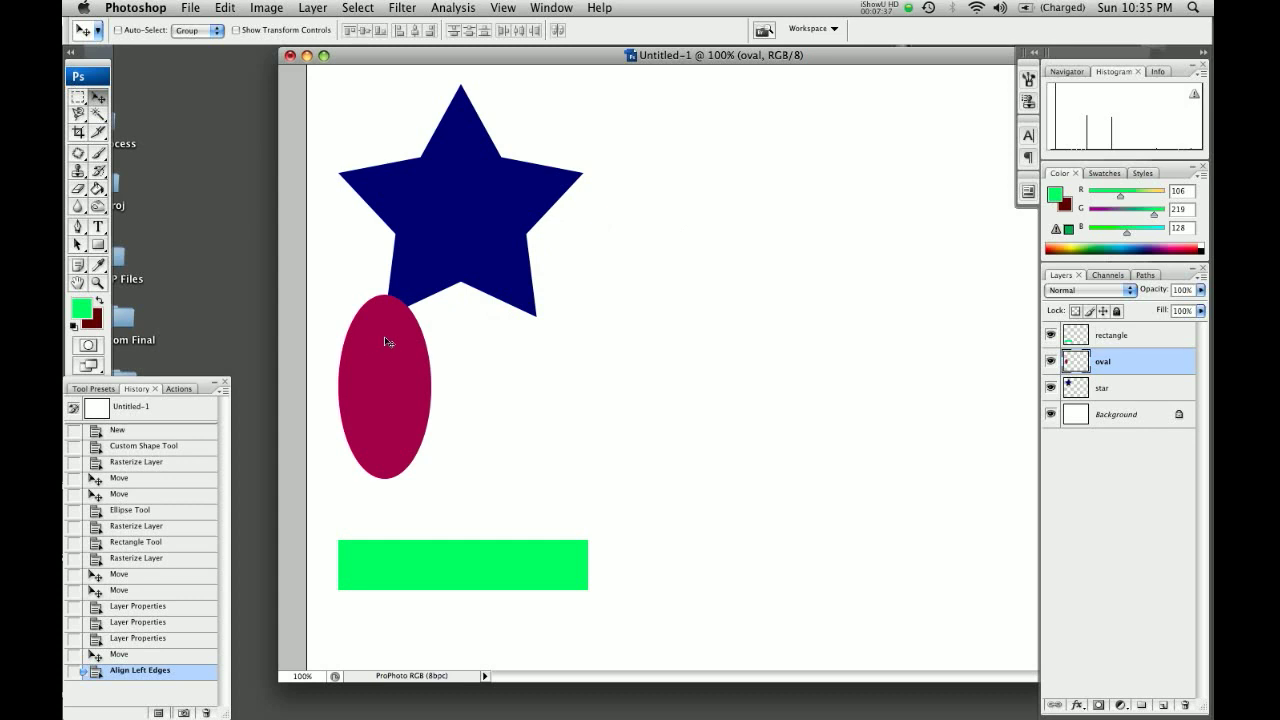
{"action": "left_click_drag", "start_coordinate": [388, 342], "coordinate": [711, 370]}
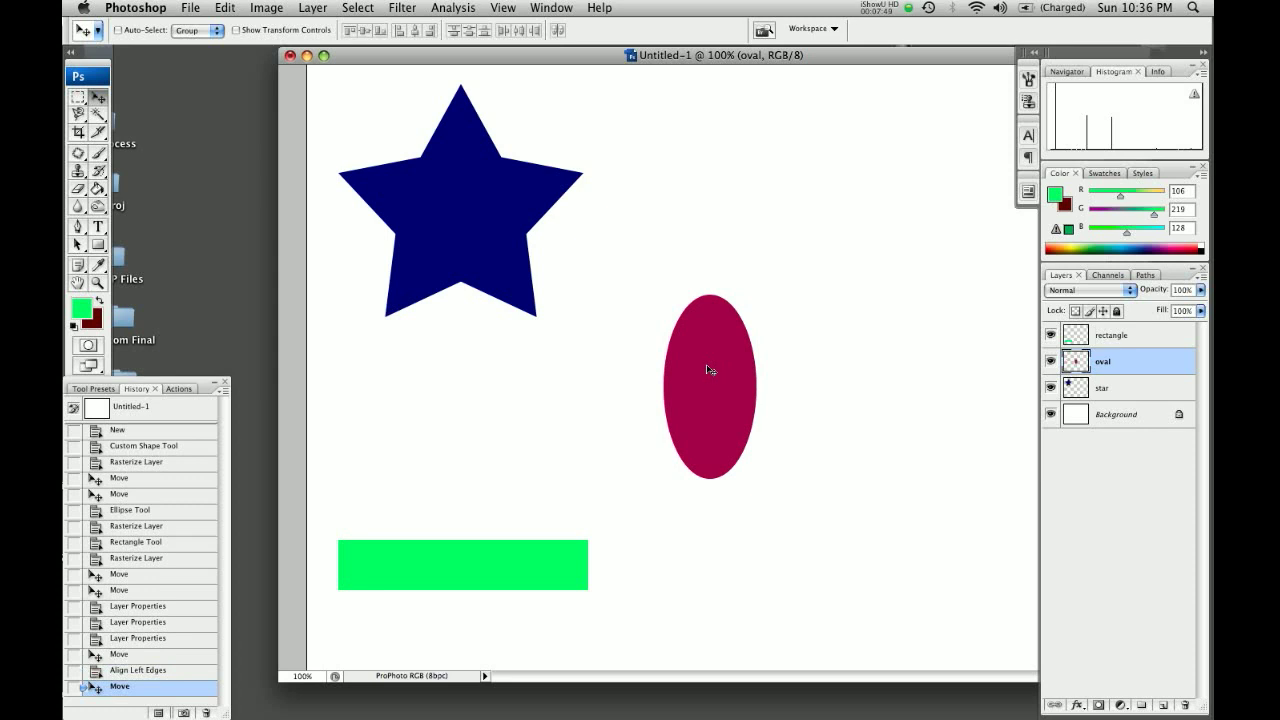
{"action": "key", "text": "super+z"}
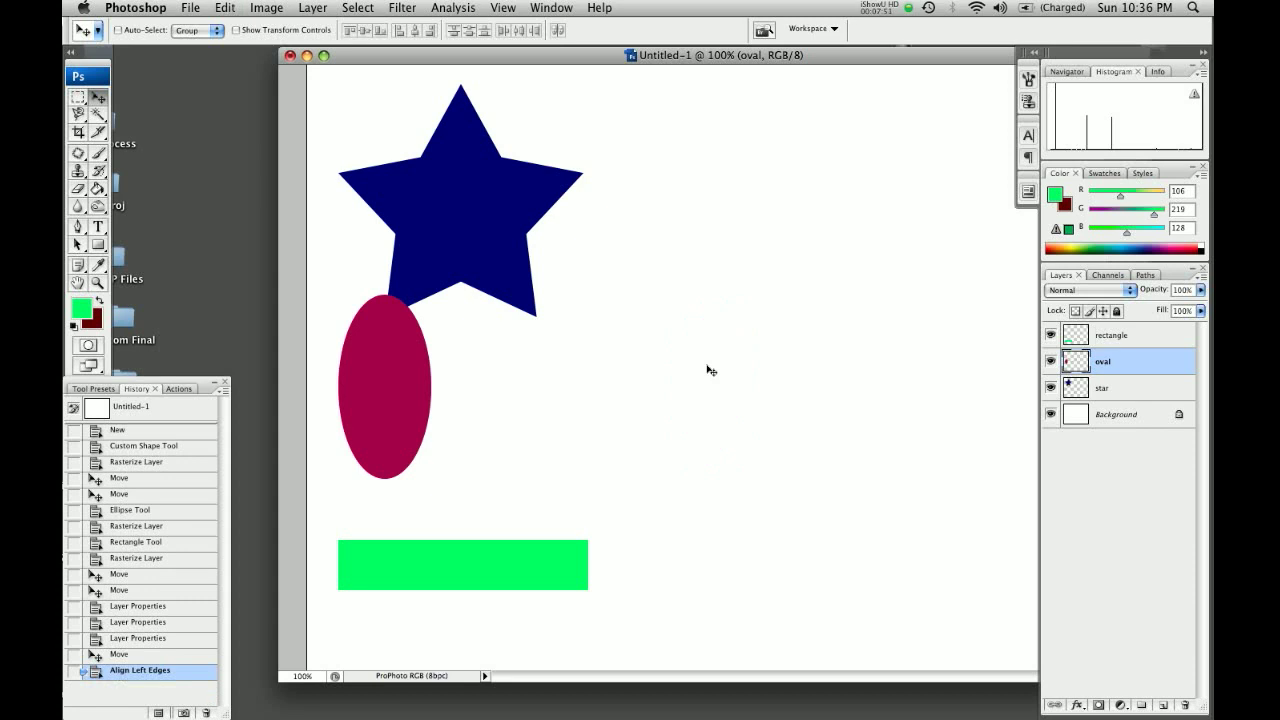
{"action": "left_click_drag", "start_coordinate": [386, 365], "coordinate": [373, 409]}
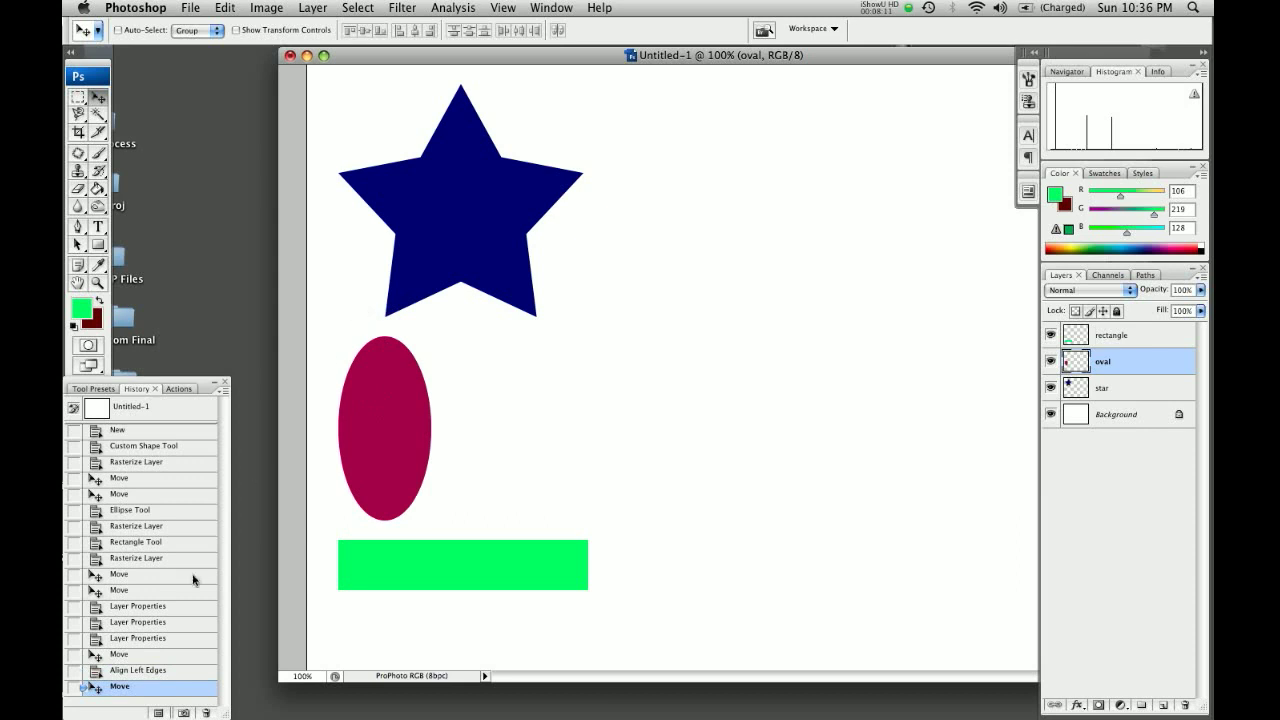
Step: Revert to the Align Left Edges state, show rulers, and add a vertical guide along the shapes' left edges
{"action": "left_click", "coordinate": [132, 672]}
{"action": "left_click", "coordinate": [137, 672]}
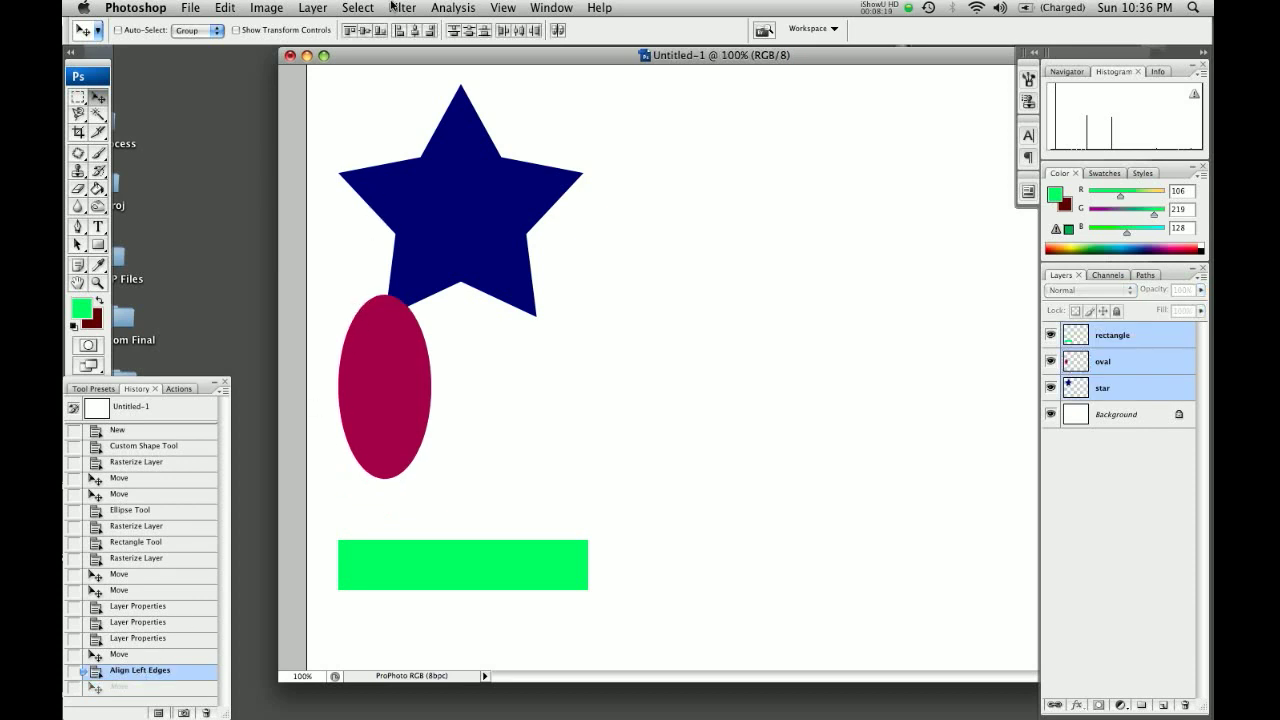
{"action": "left_click", "coordinate": [502, 9]}
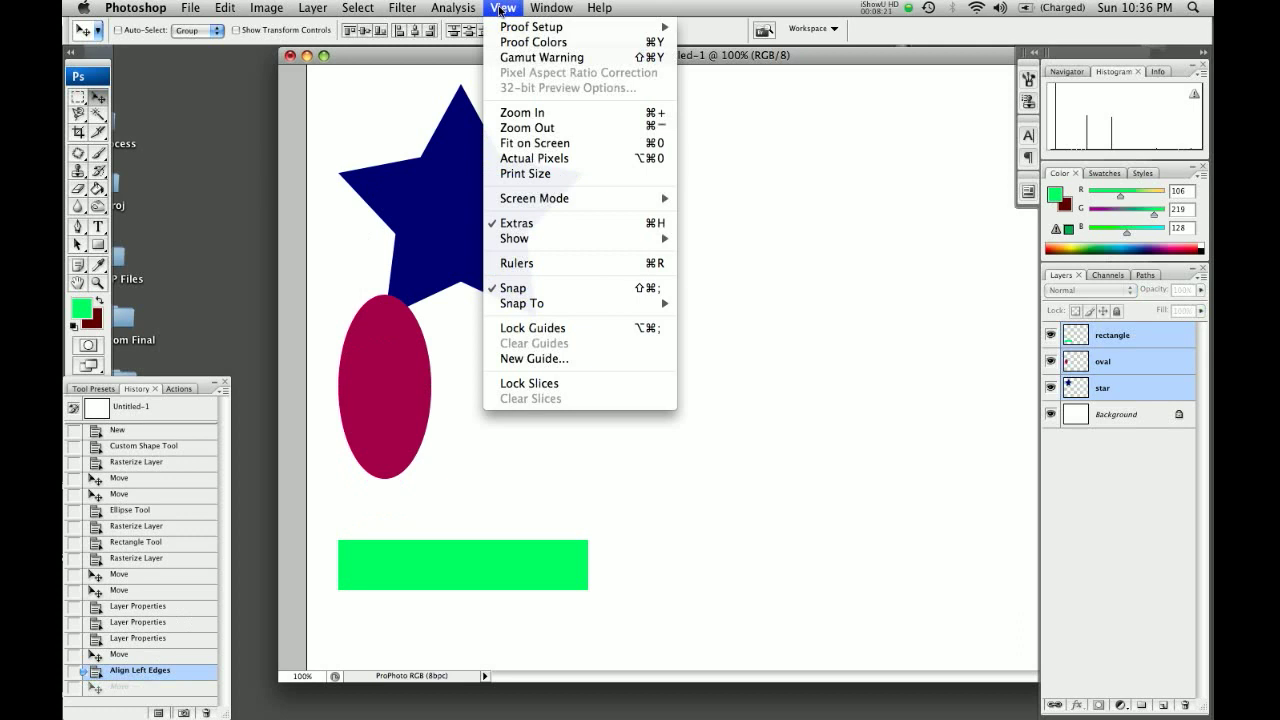
{"action": "left_click", "coordinate": [514, 266]}
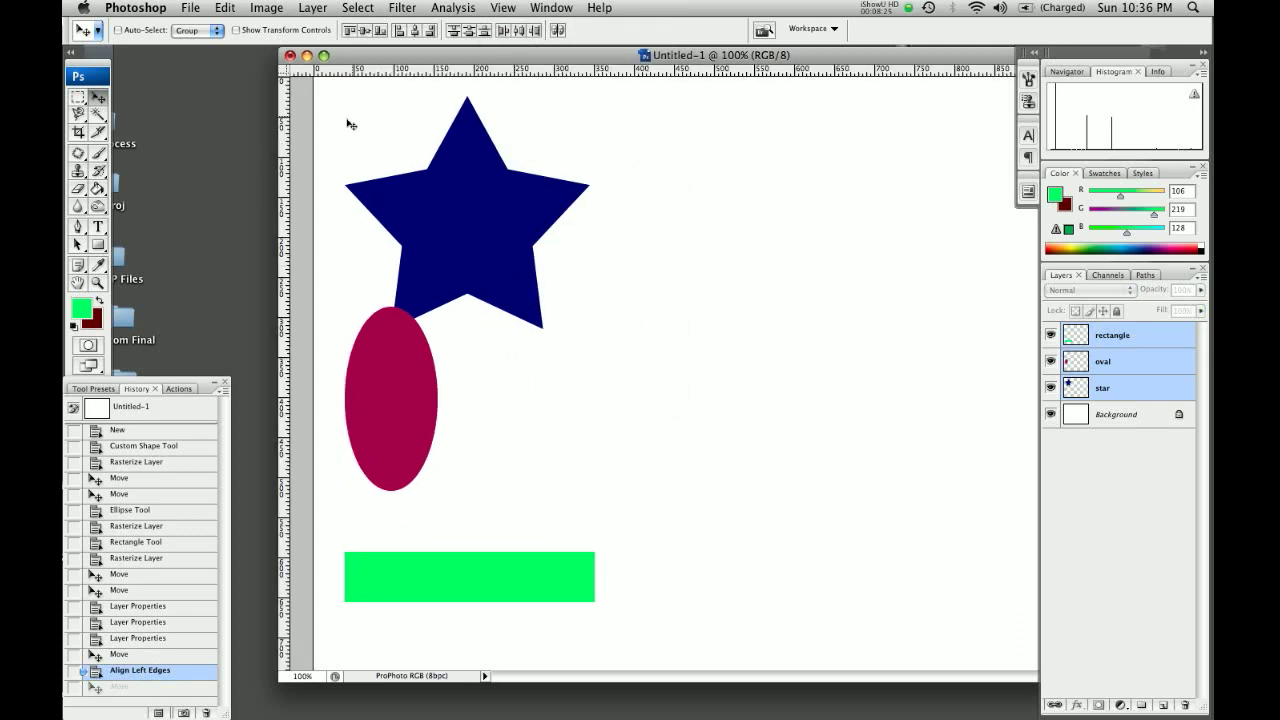
{"action": "left_click_drag", "start_coordinate": [286, 153], "coordinate": [340, 150]}
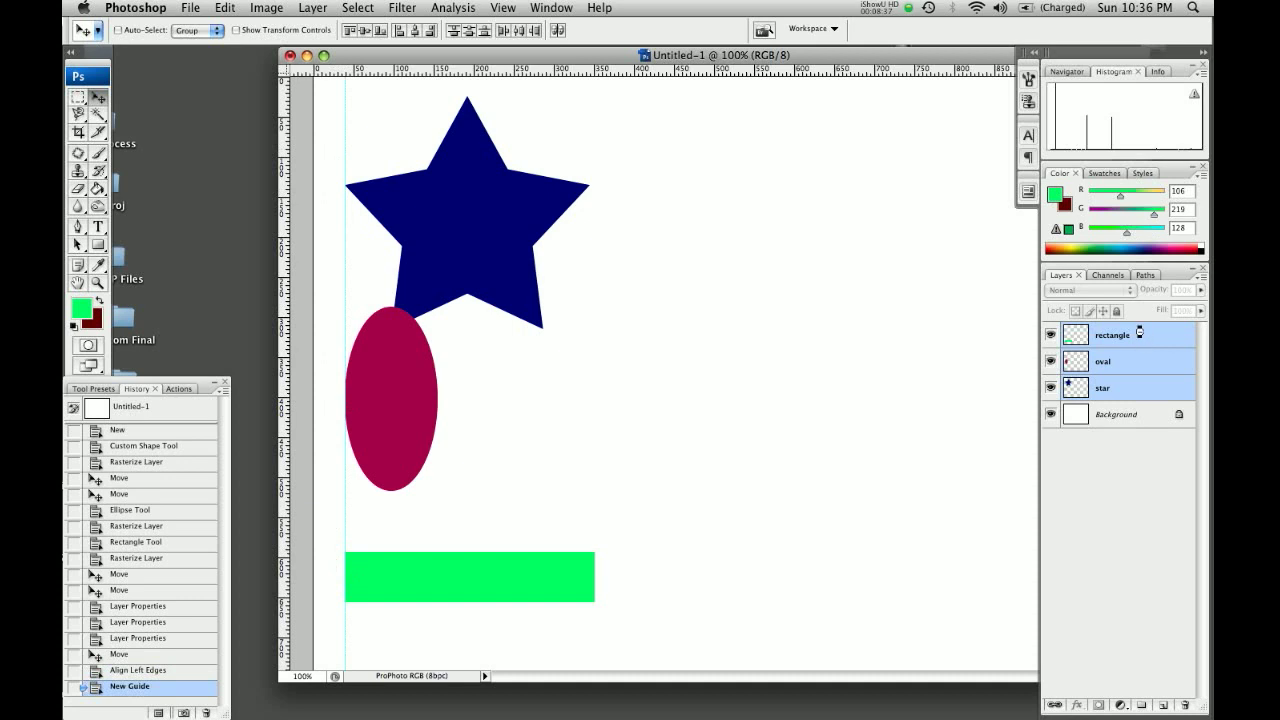
{"action": "left_click", "coordinate": [1143, 334]}
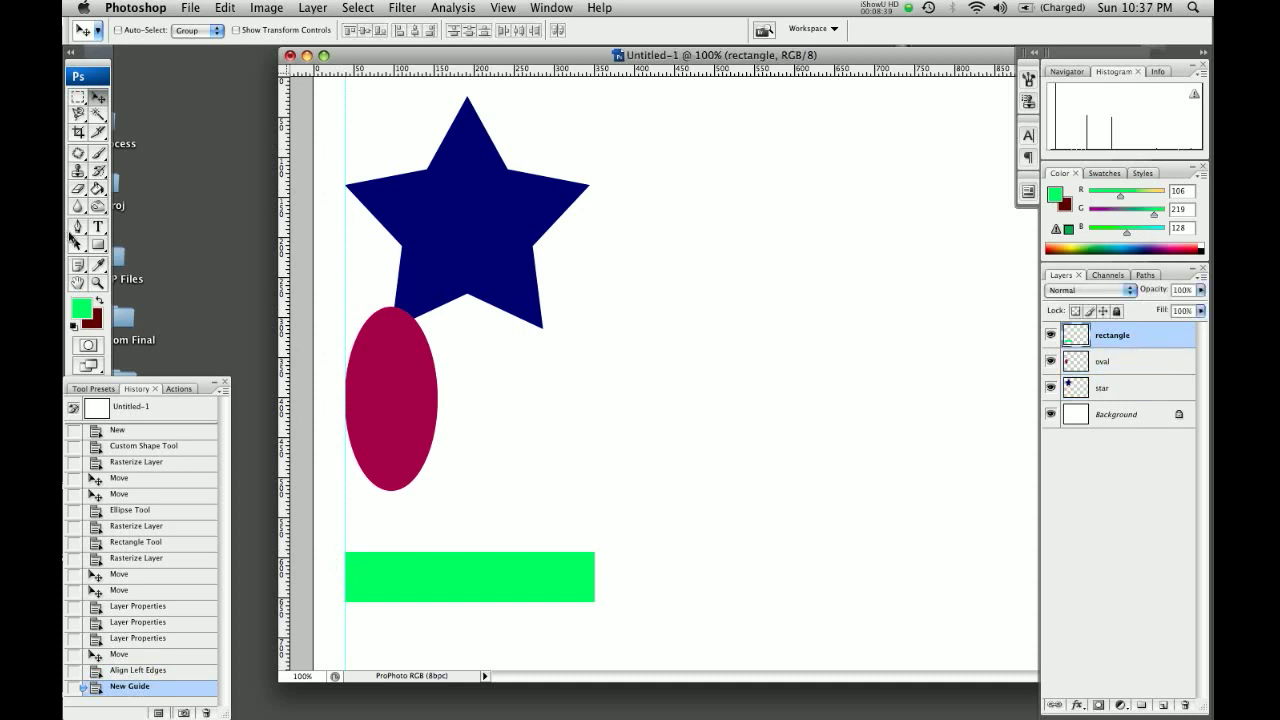
Step: Set the foreground colour to dark red
{"action": "left_click", "coordinate": [97, 244]}
{"action": "left_click", "coordinate": [87, 301]}
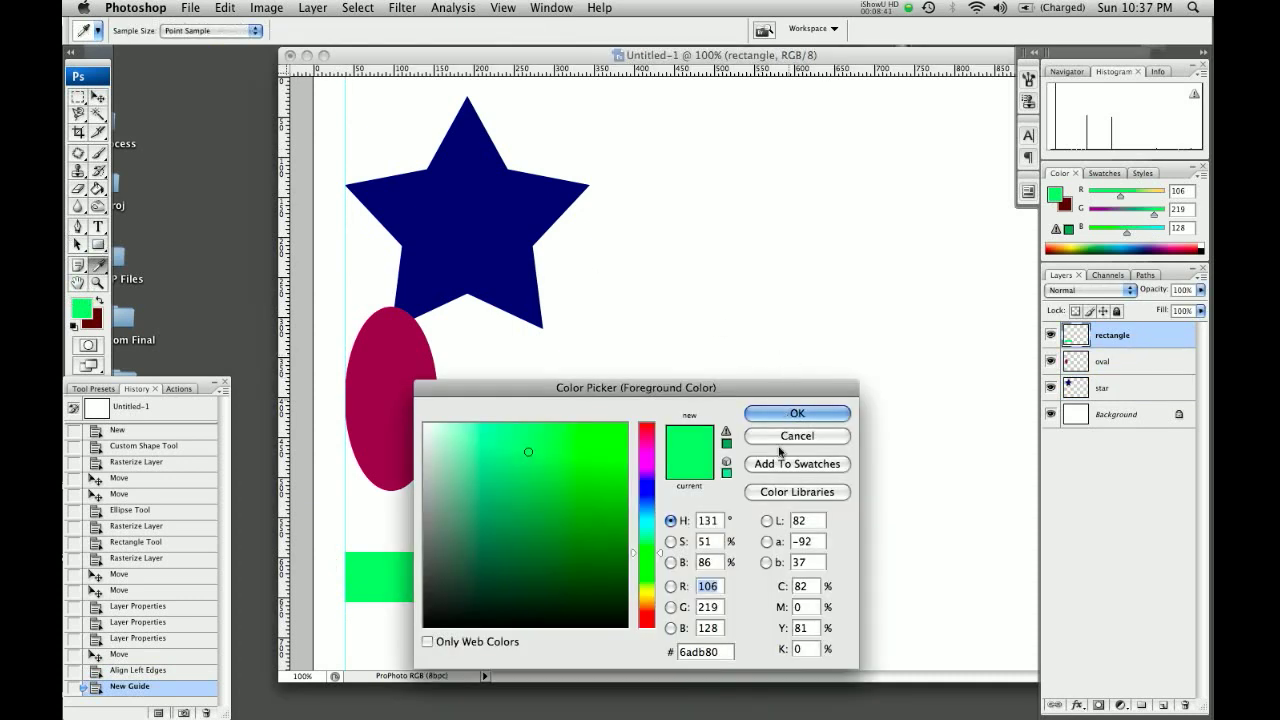
{"action": "left_click", "coordinate": [640, 620]}
{"action": "left_click", "coordinate": [582, 553]}
{"action": "left_click", "coordinate": [797, 413]}
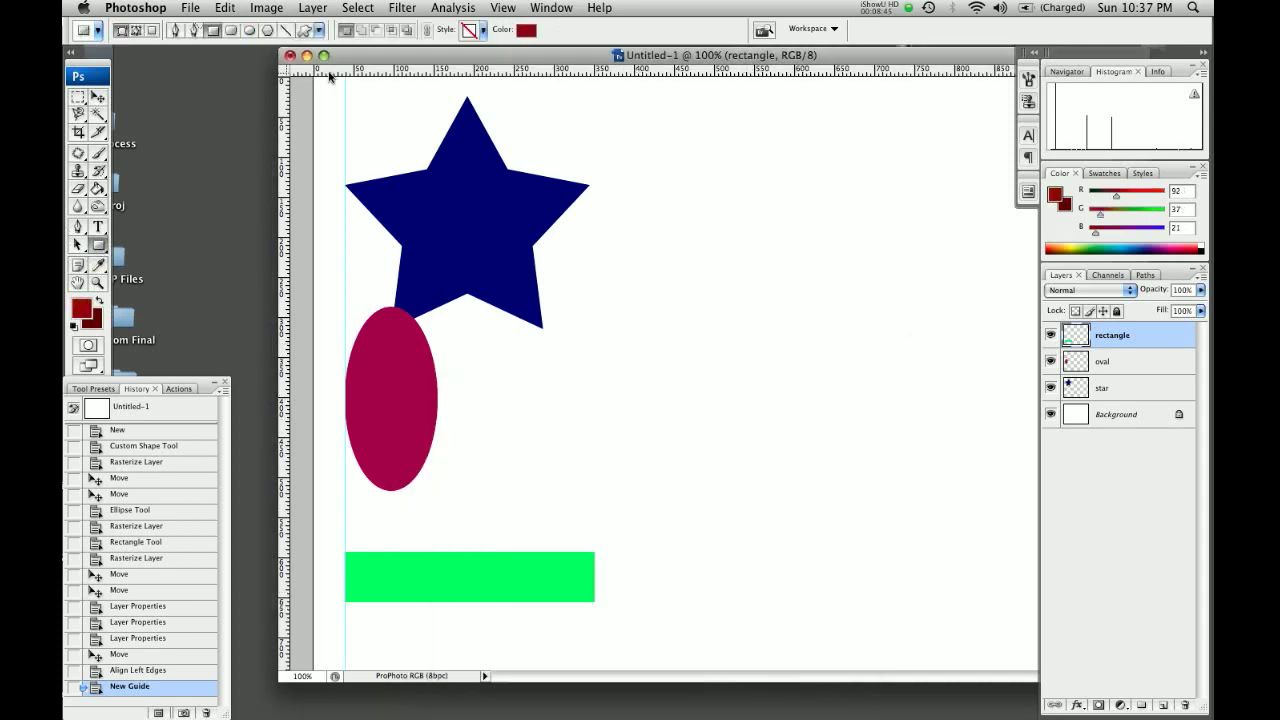
Step: Draw a 3-sided polygon triangle, rasterize its layer, and move it to the guide above the rectangle
{"action": "left_click", "coordinate": [268, 31]}
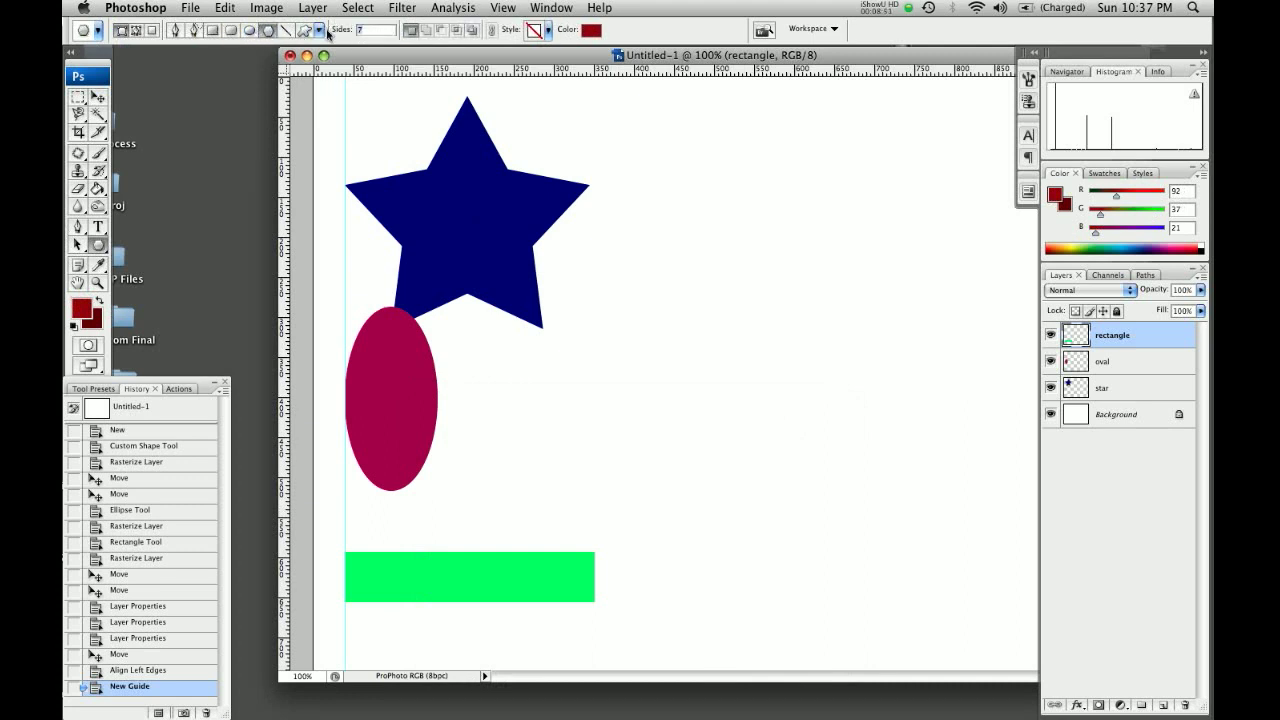
{"action": "left_click_drag", "start_coordinate": [711, 423], "coordinate": [772, 414]}
{"action": "right_click", "coordinate": [695, 406]}
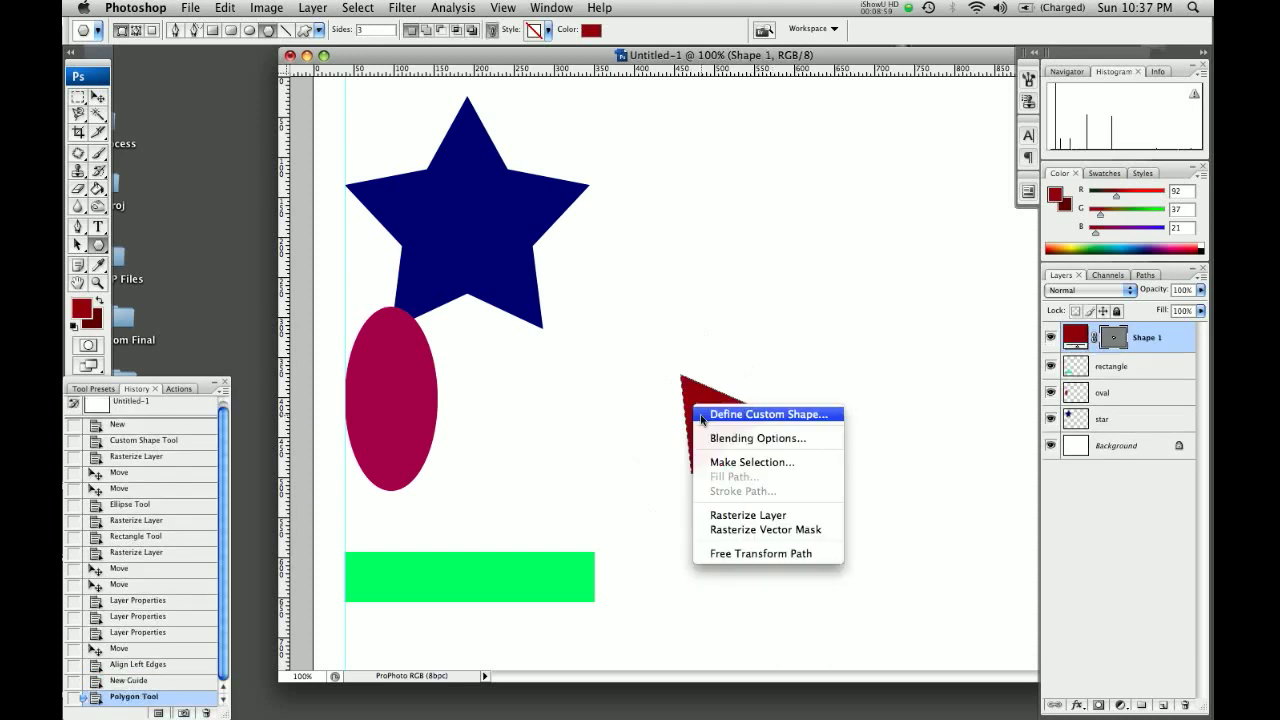
{"action": "left_click", "coordinate": [726, 516]}
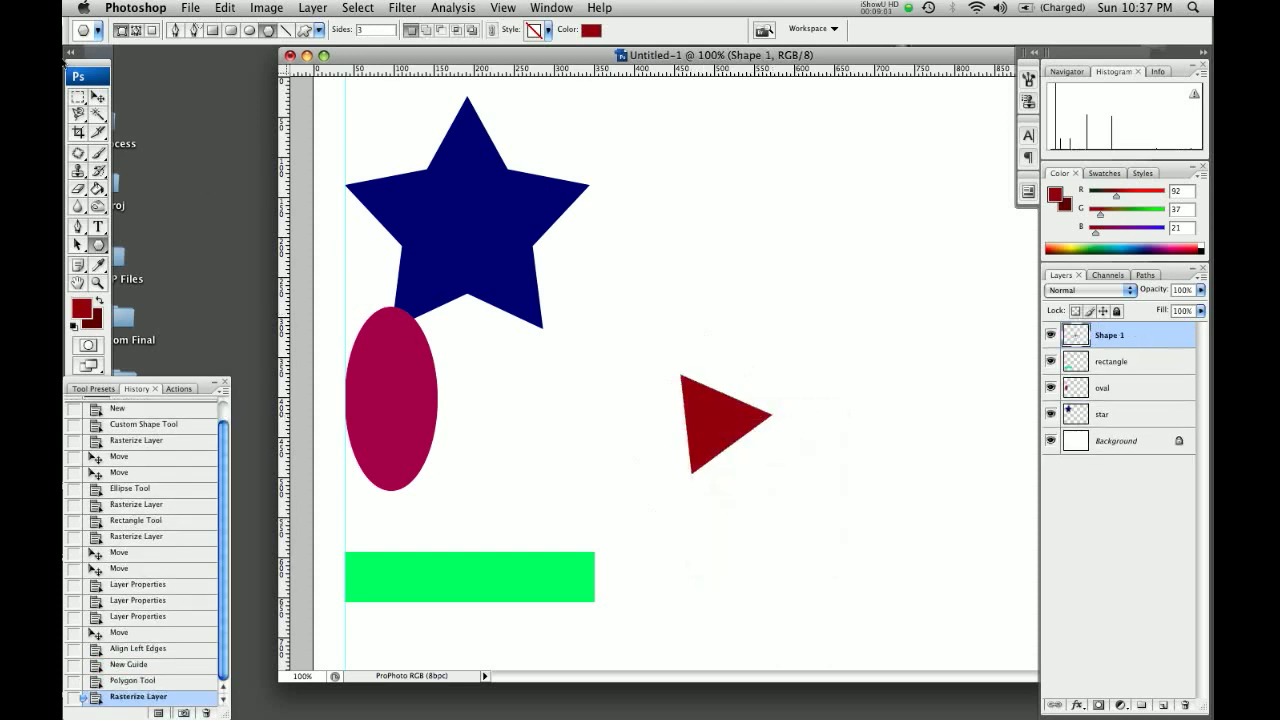
{"action": "left_click", "coordinate": [97, 98]}
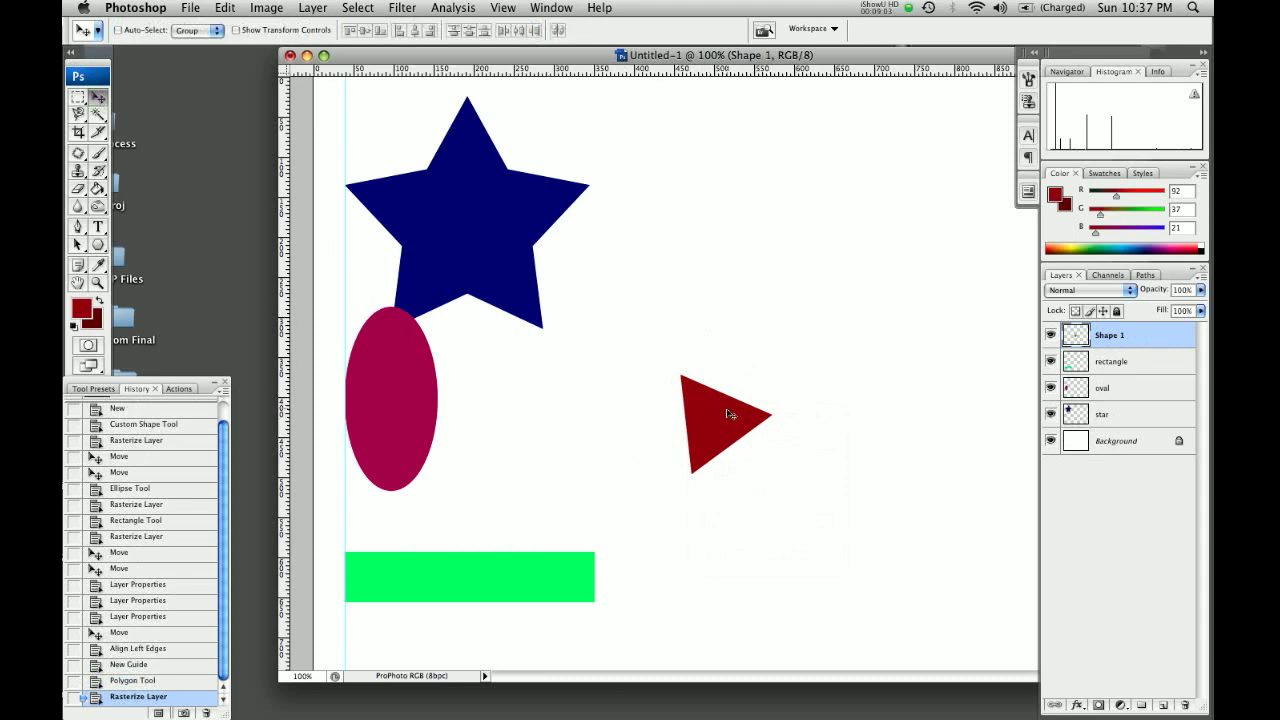
{"action": "left_click_drag", "start_coordinate": [728, 413], "coordinate": [398, 533]}
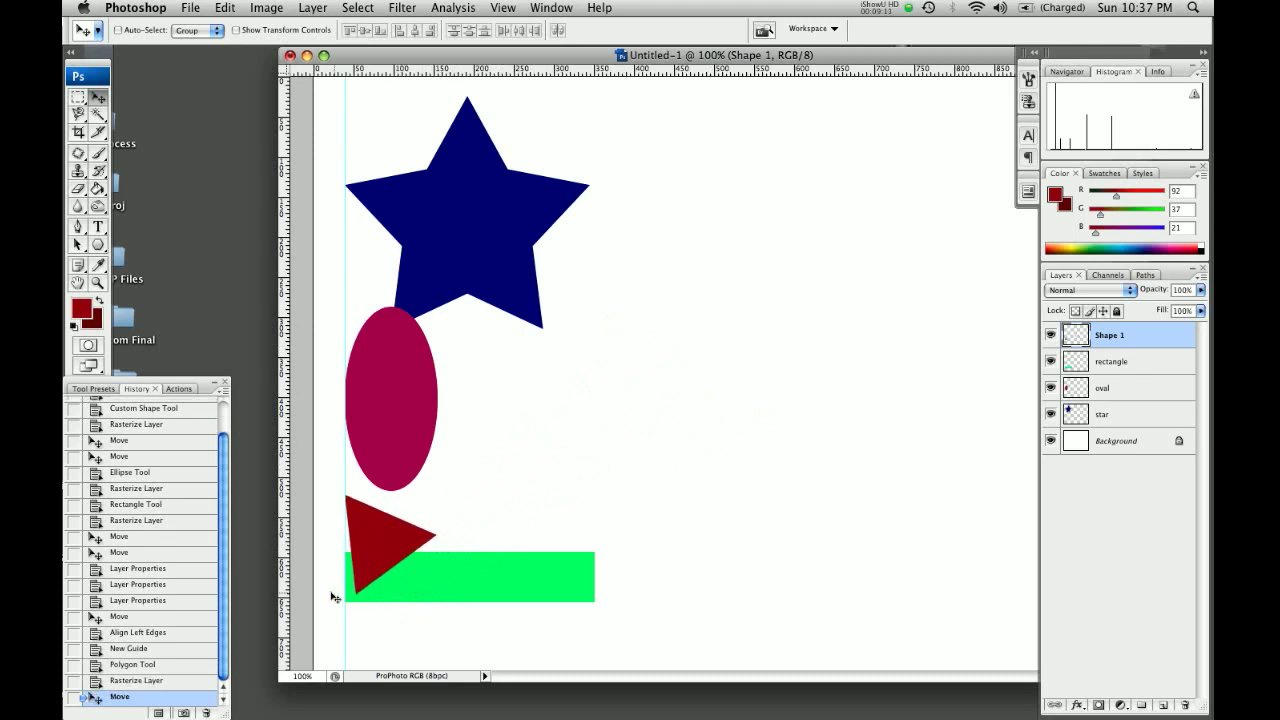